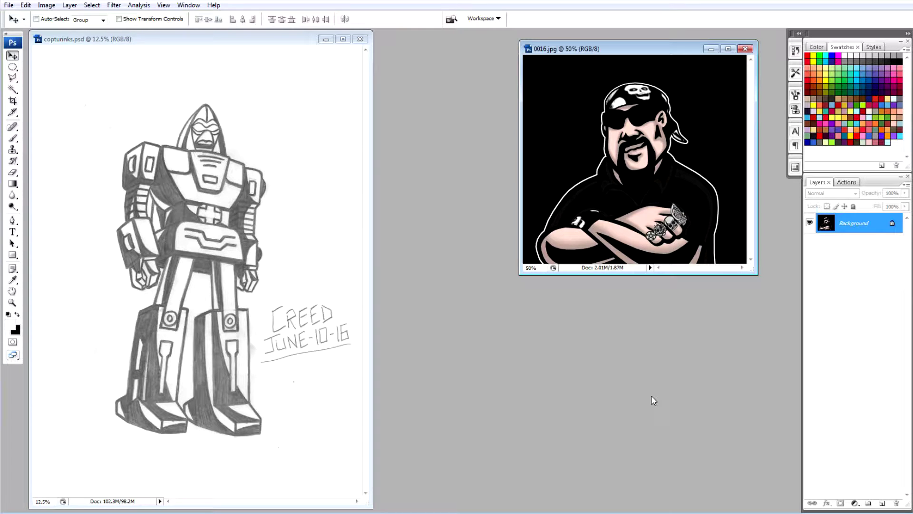
Close the 0016.jpg reference image and cover the robot sketch with a new black-filled layer at 76% opacity.
click(745, 48)
click(882, 503)
key(alt+BackSpace)
key(ctrl+plus)
Start a Polygonal Lasso outline of the robot from the left hand, up the arm and shoulder and around the head.
click(13, 78)
click(254, 260)
click(269, 263)
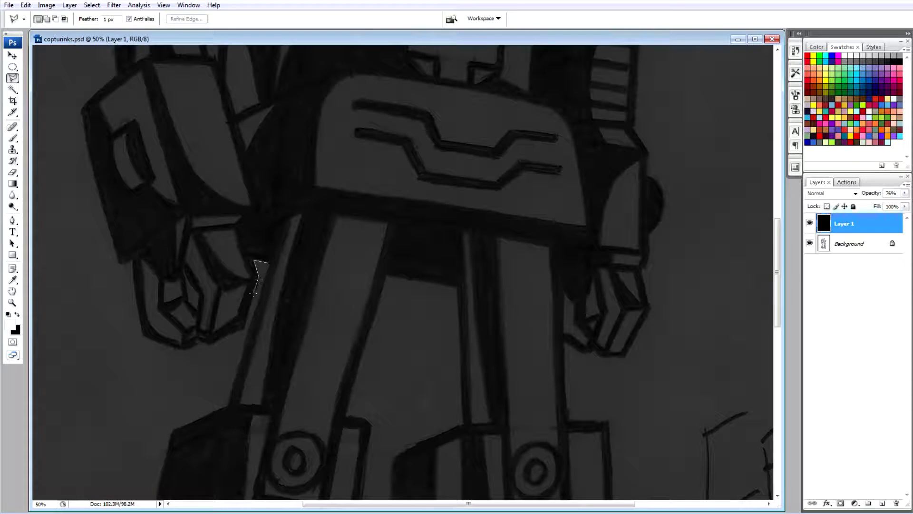
click(81, 102)
click(117, 69)
scroll(403, 272, up, 5)
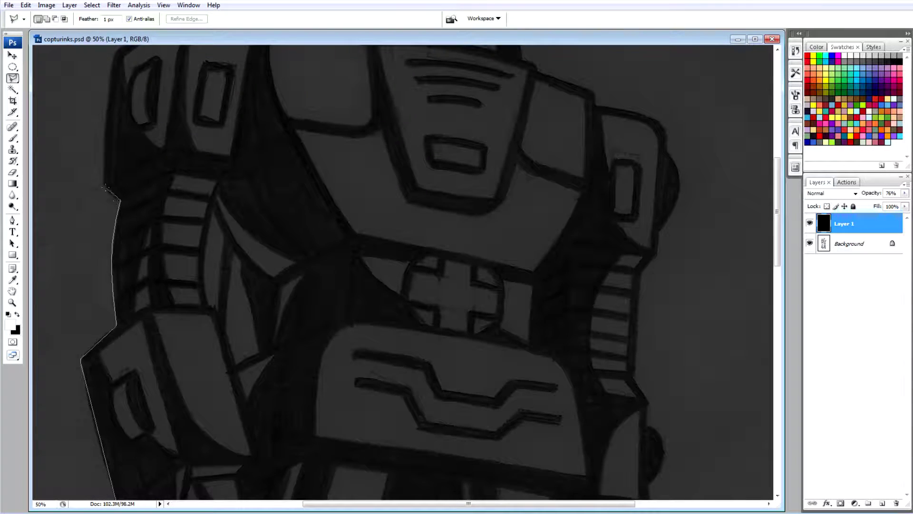
click(106, 186)
scroll(143, 143, up, 2)
click(114, 141)
click(322, 117)
scroll(322, 116, up, 3)
click(342, 185)
click(376, 136)
click(403, 110)
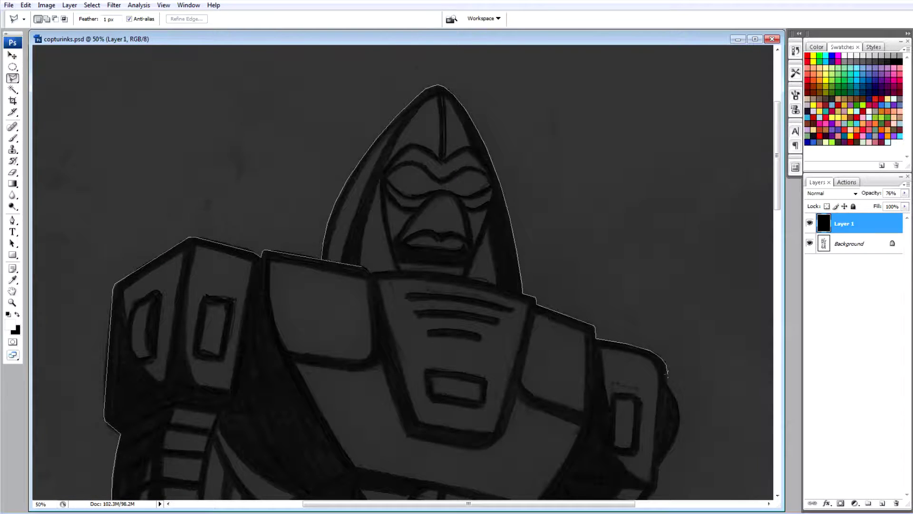
Continue the lasso outline down the robot's right arm, hand and leg to the toe of the right foot.
scroll(666, 374, down, 6)
click(634, 315)
click(649, 340)
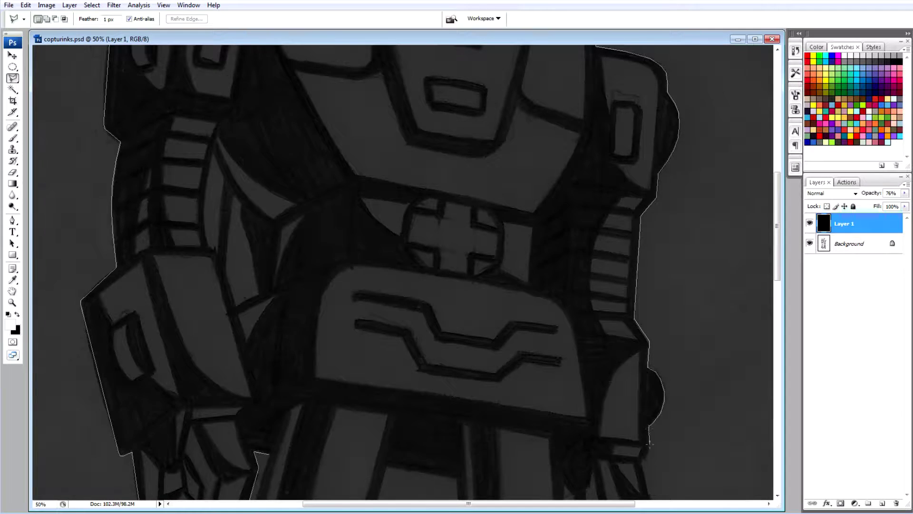
scroll(650, 444, down, 6)
click(594, 244)
click(614, 346)
scroll(614, 347, down, 1)
click(616, 458)
scroll(615, 458, down, 5)
click(662, 299)
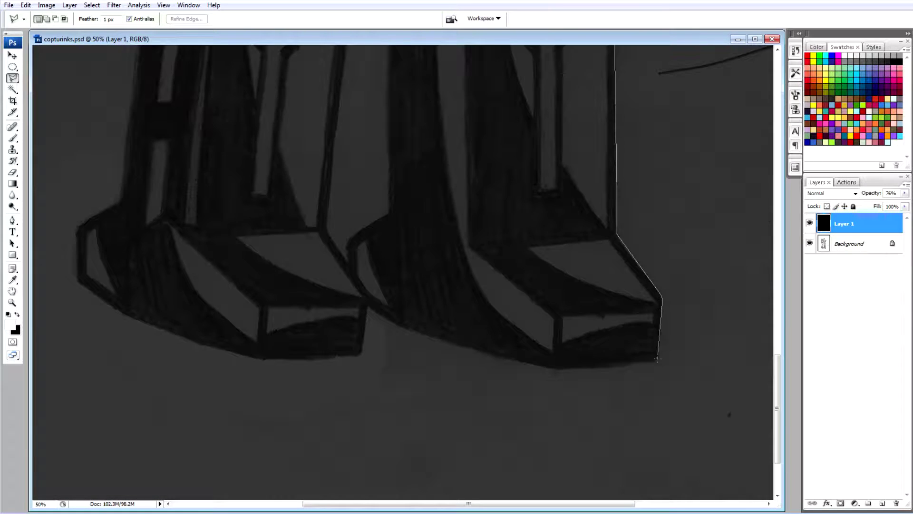
Trace the soles of both feet and the outer left leg, closing the outline into a selection of the whole robot.
click(657, 360)
click(554, 369)
click(78, 280)
click(77, 228)
click(124, 199)
scroll(124, 198, up, 10)
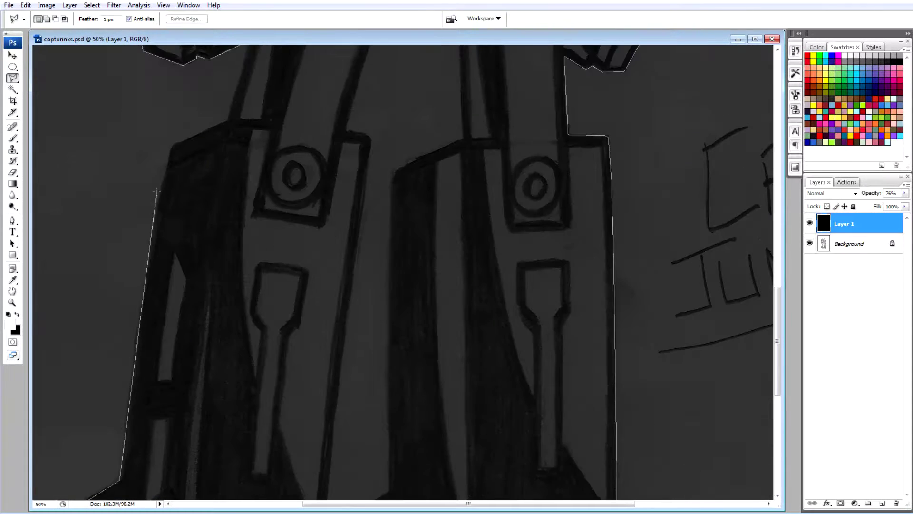
key(Return)
Subtract the small opening in the left hand and the gap between the legs from the robot selection.
click(457, 201)
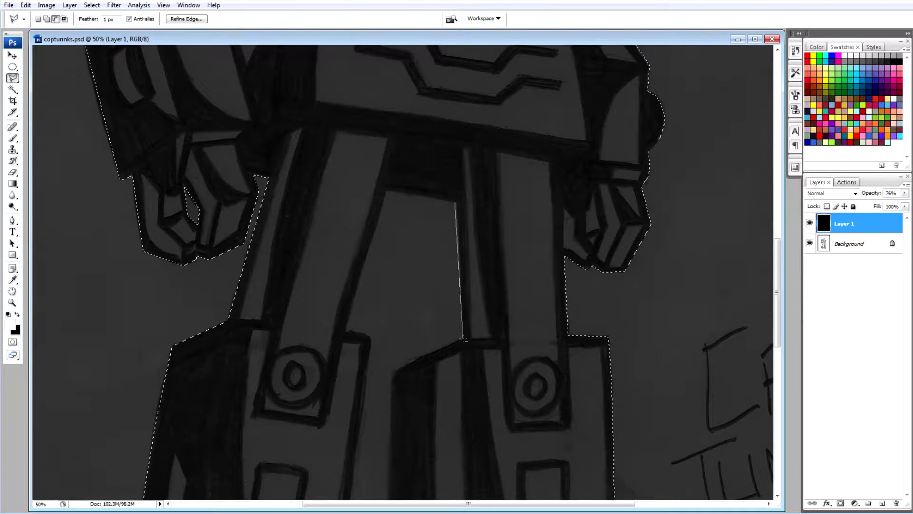
click(463, 335)
click(391, 372)
scroll(391, 372, down, 5)
click(389, 403)
click(347, 432)
click(347, 449)
click(326, 418)
scroll(373, 58, up, 15)
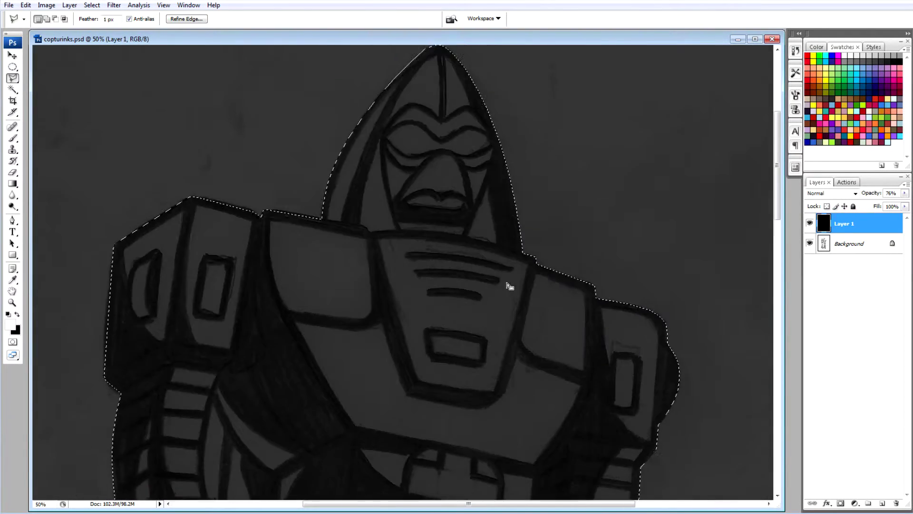
key(Return)
Invert the selection, delete the black around the robot, and deselect.
key(ctrl+minus)
key(ctrl+minus)
key(ctrl+minus)
key(ctrl+minus)
click(92, 5)
click(109, 49)
key(Delete)
key(ctrl+d)
Lasso and delete the black inside the hood's left side strip and the two forehead panels.
key(ctrl+plus)
key(ctrl+plus)
key(ctrl+plus)
key(ctrl+plus)
scroll(341, 217, up, 1)
click(328, 271)
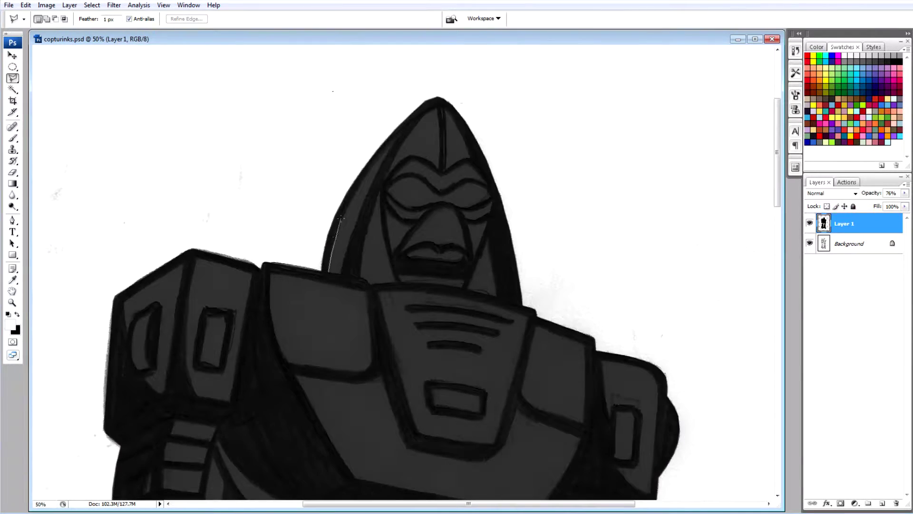
drag(393, 142, 436, 110)
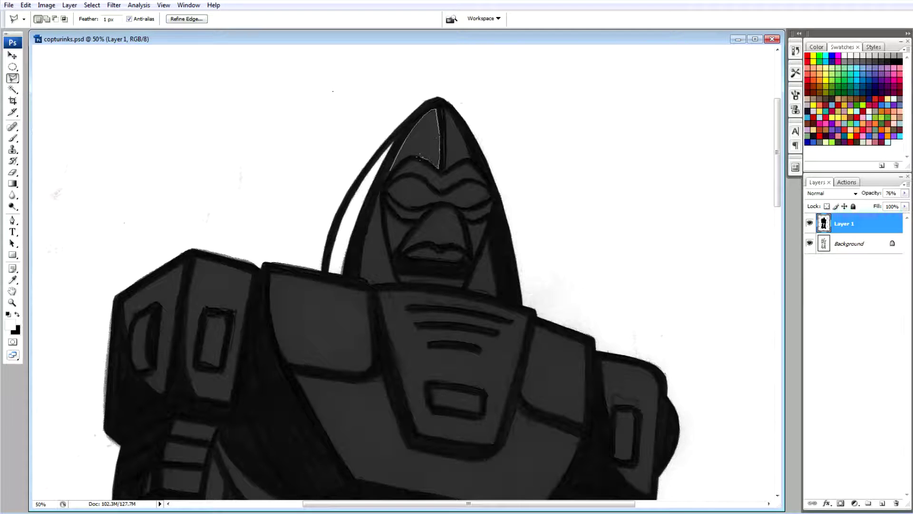
key(Delete)
drag(472, 159, 470, 156)
key(Delete)
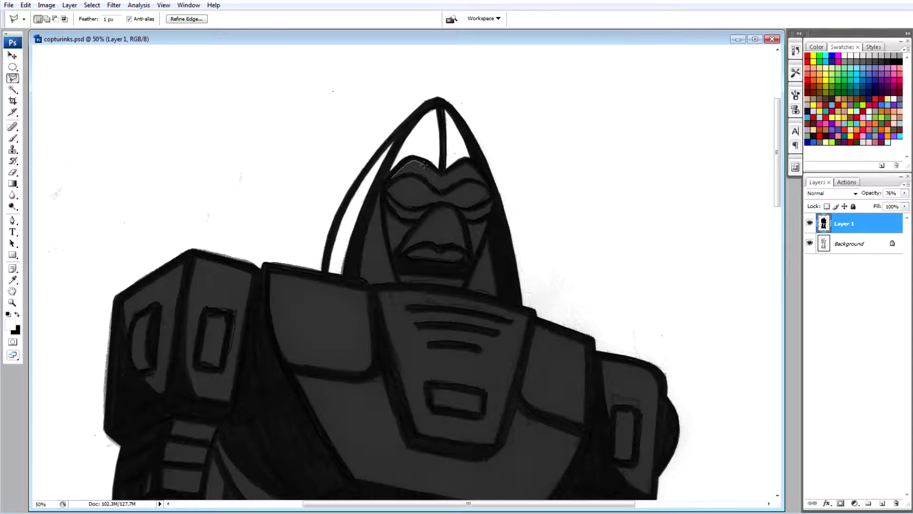
Delete the black inside the brow band and both eyes, staying within the ink lines.
key(Delete)
drag(388, 189, 425, 180)
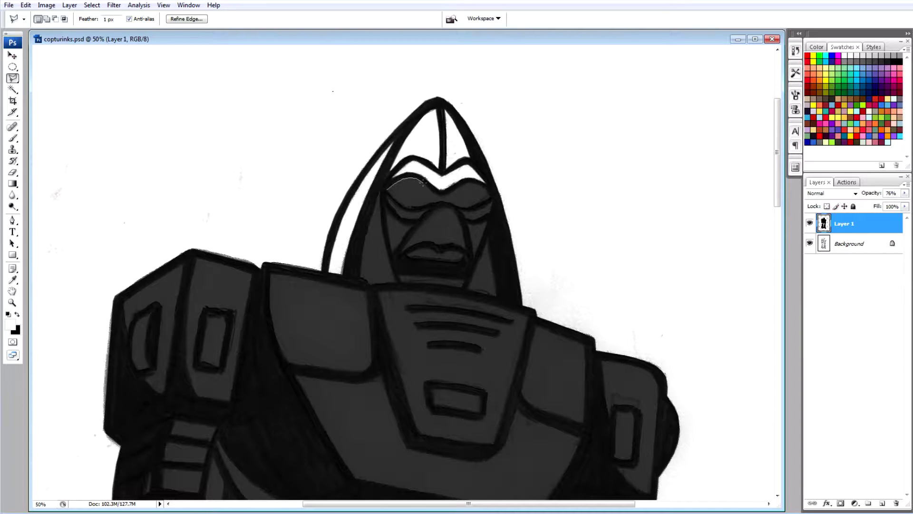
double_click(404, 206)
key(Delete)
key(ctrl+d)
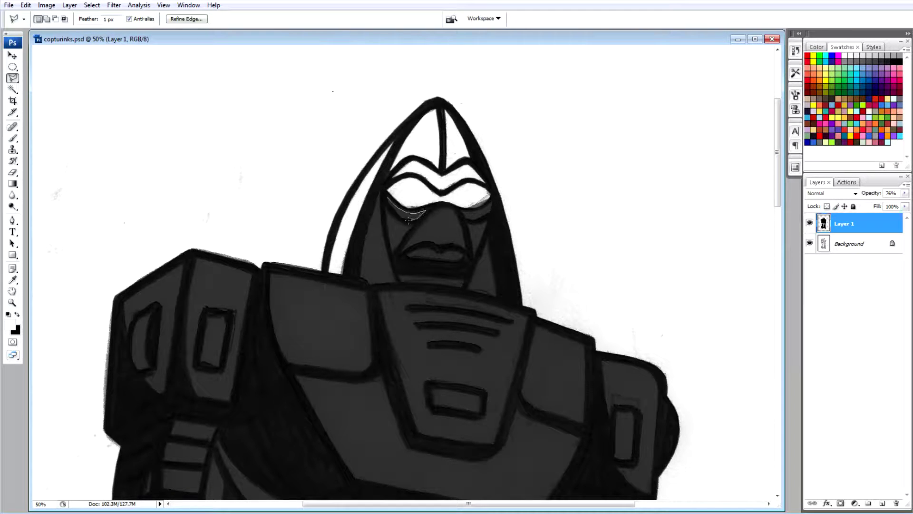
Lasso and delete the black from the shapes under both eyes and from the cheeks.
double_click(408, 220)
key(Delete)
key(ctrl+d)
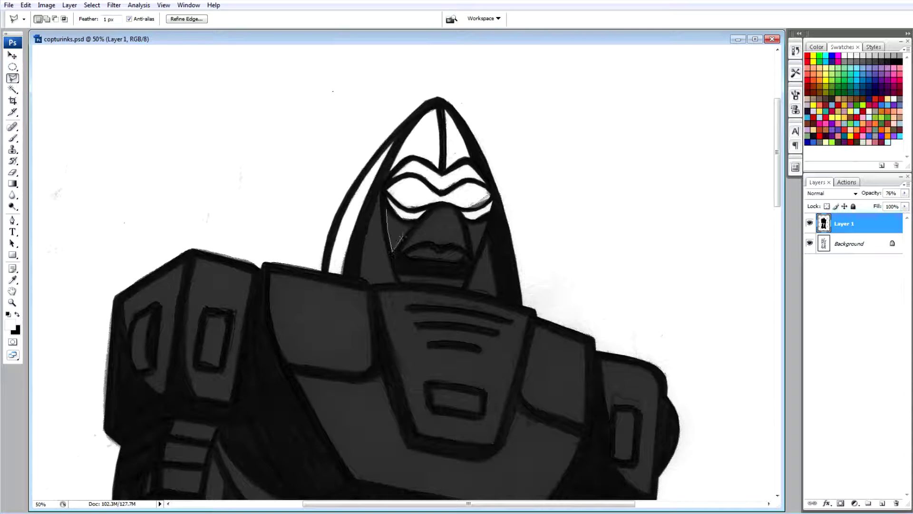
double_click(408, 227)
key(Delete)
key(ctrl+d)
Lasso and delete the black inside the nose area and the lower lip.
key(Escape)
click(402, 250)
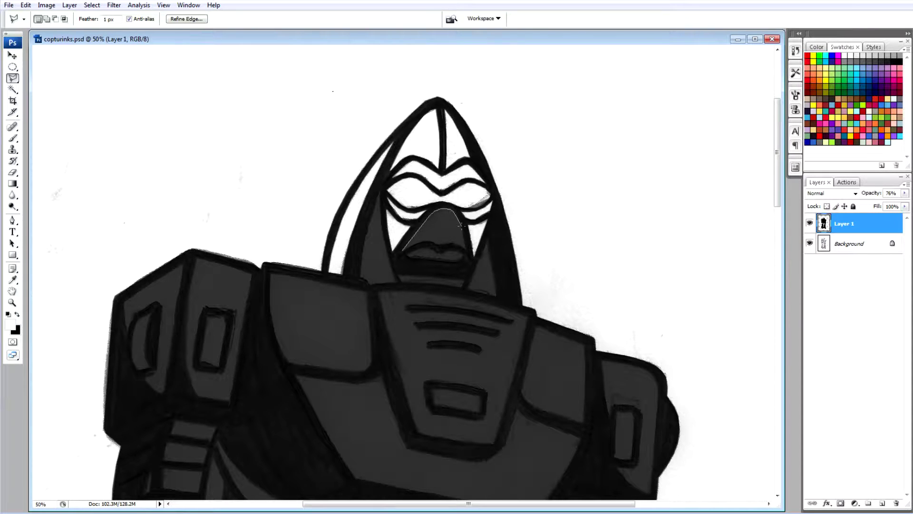
click(402, 250)
key(Delete)
key(ctrl+d)
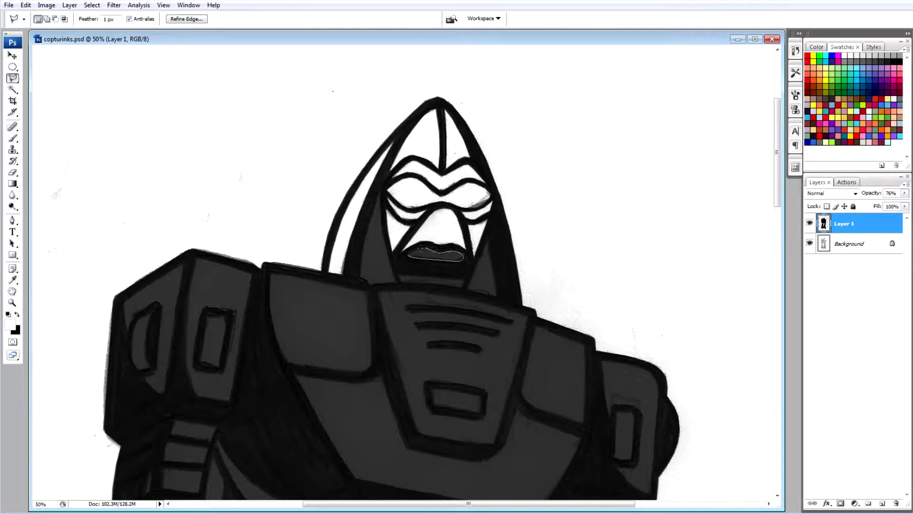
key(Delete)
key(ctrl+d)
Lasso and delete the black from the chin strip and the inner hood panels beside the face.
click(399, 275)
key(Delete)
key(ctrl+d)
click(379, 192)
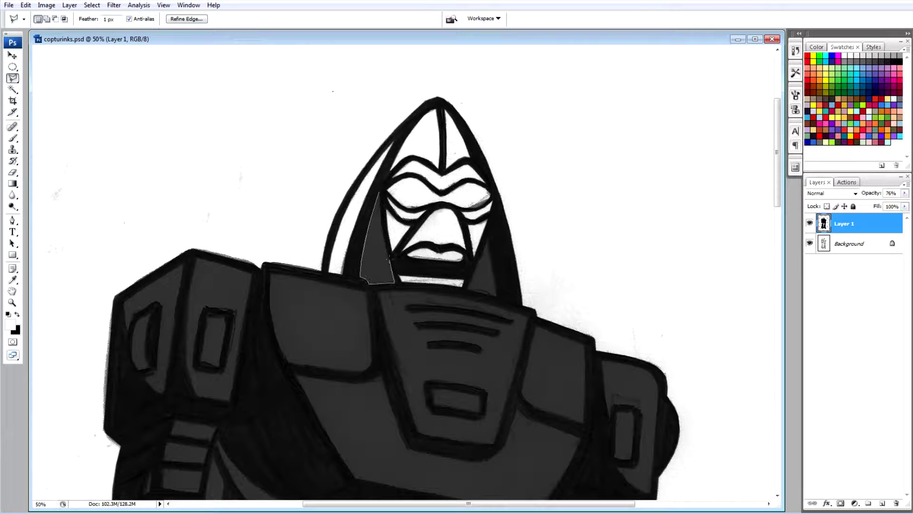
click(387, 260)
key(Delete)
key(ctrl+d)
Delete the black from the left shoulder's outer panel and its curved slot, keeping the slot's dark outline.
scroll(151, 214, down, 3)
click(151, 214)
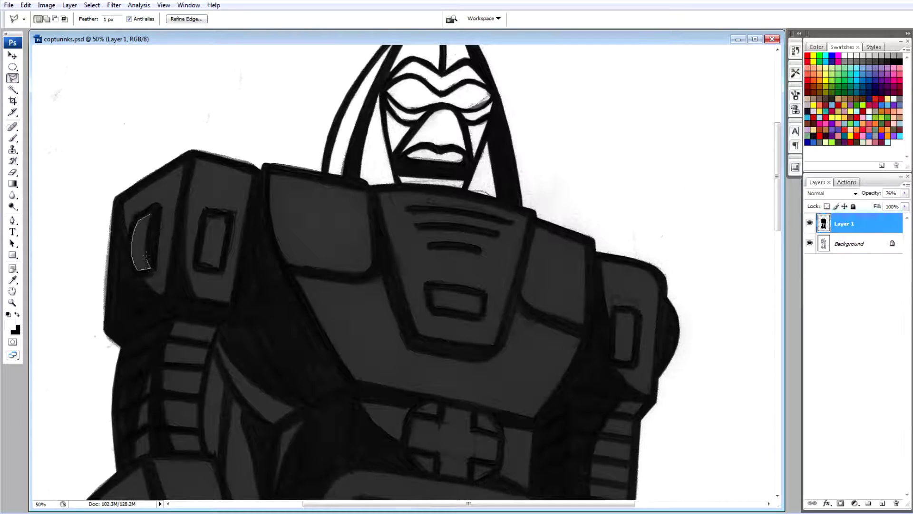
click(151, 214)
key(Delete)
key(ctrl+d)
click(183, 166)
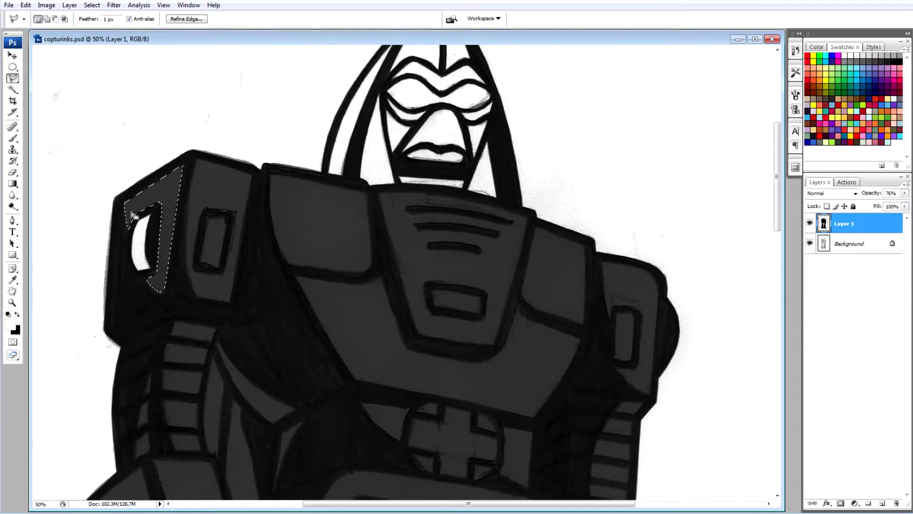
click(123, 202)
key(Delete)
key(ctrl+d)
Delete the black from the left shoulder's front panel, leaving the frame of its rectangular vent.
click(198, 160)
click(195, 297)
click(231, 300)
click(198, 160)
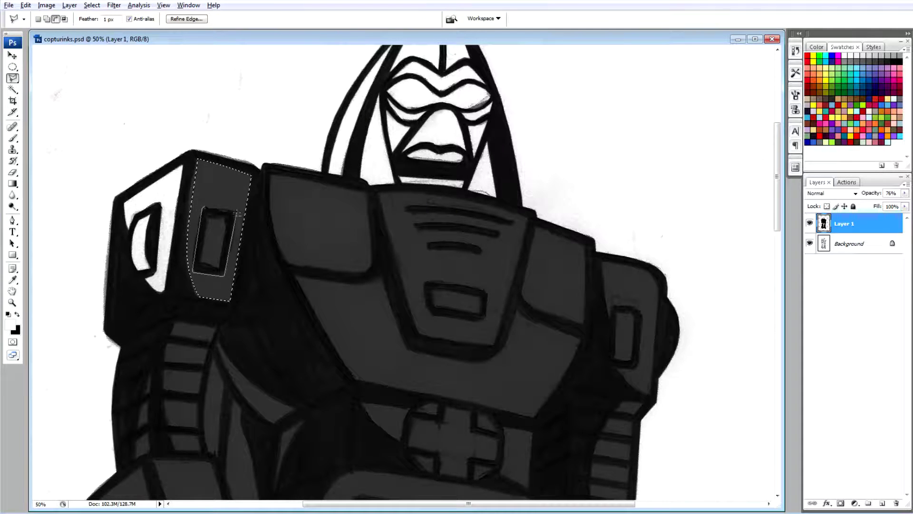
key(Delete)
key(ctrl+d)
Lasso the upper left chest block and delete its black fill.
click(271, 175)
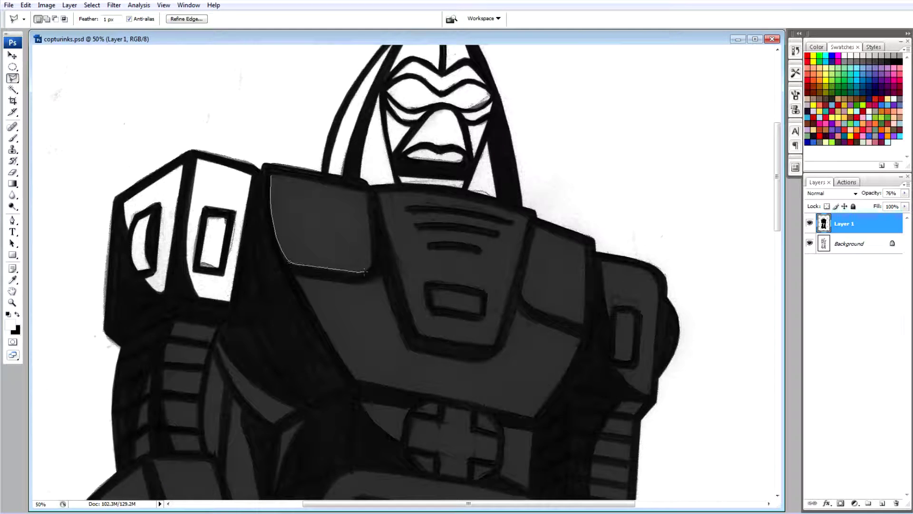
click(370, 182)
click(271, 175)
key(Delete)
key(ctrl+d)
Delete the black from the central chest plate, excluding its three horizontal bars and the frame of the small rectangle.
click(378, 192)
click(417, 332)
click(493, 345)
click(527, 216)
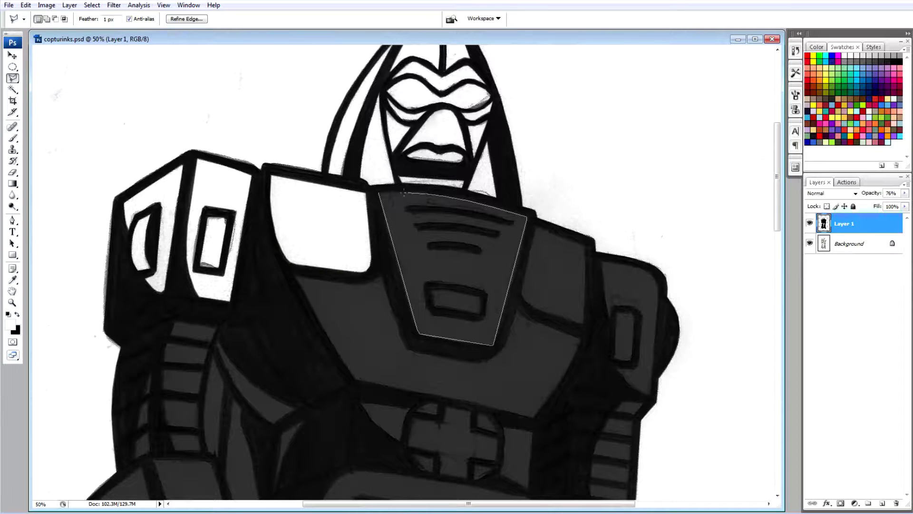
click(378, 193)
click(405, 210)
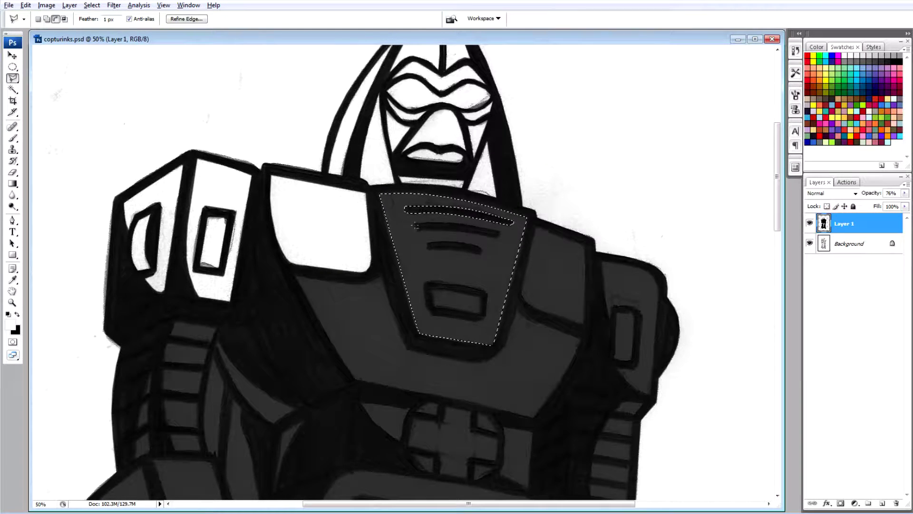
click(414, 223)
click(413, 230)
click(427, 243)
click(426, 282)
click(486, 290)
click(484, 317)
click(428, 314)
click(426, 282)
key(Delete)
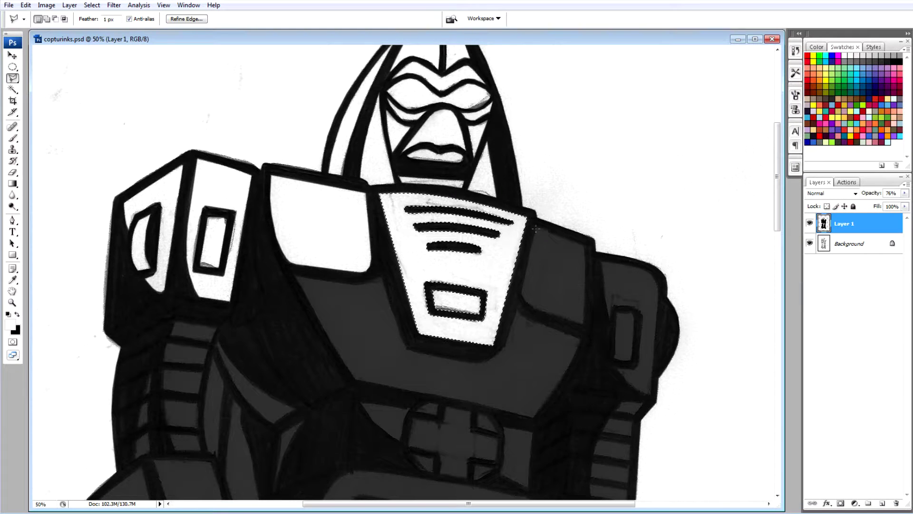
Lasso and delete the black from the upper right chest block and the large lower chest area.
click(536, 228)
click(585, 246)
click(537, 224)
key(Delete)
click(296, 276)
click(355, 378)
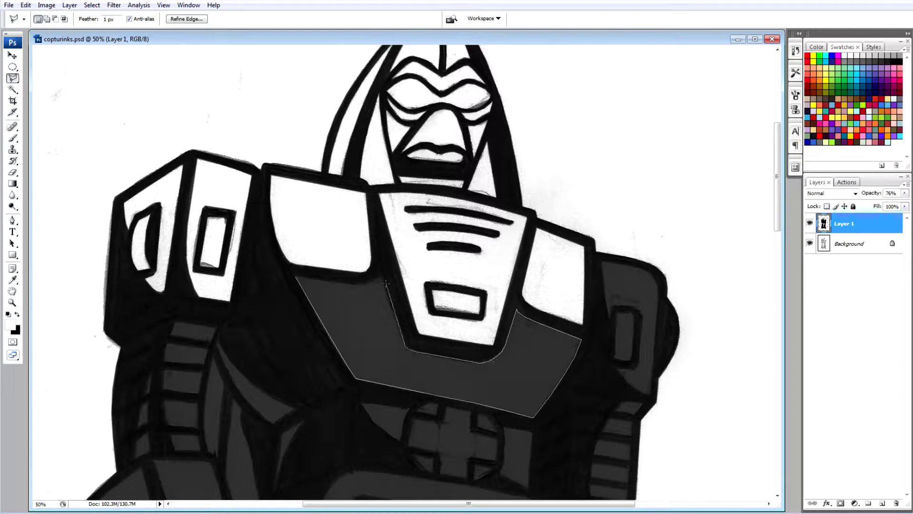
click(295, 275)
key(Delete)
Delete the black from the right shoulder panel and inside its rectangular vent, keeping the vent's frame.
click(602, 262)
click(649, 271)
double_click(619, 372)
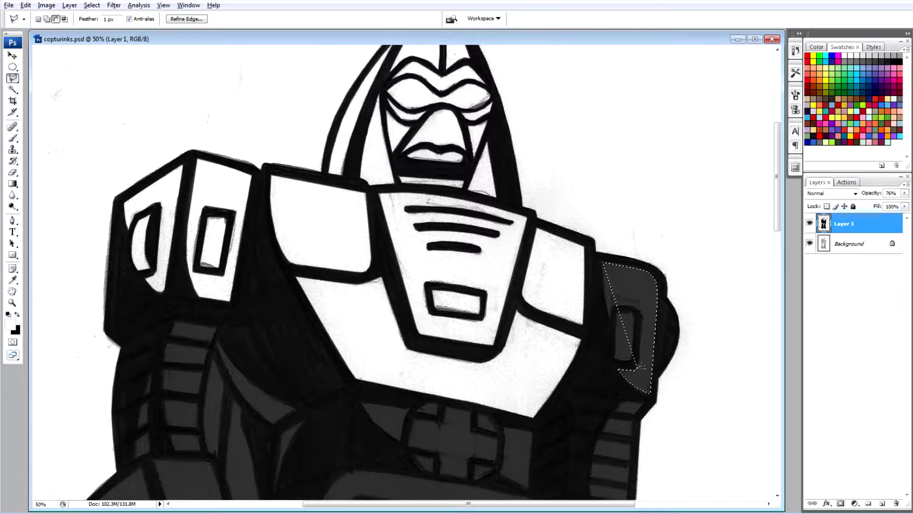
alt+click(611, 303)
click(643, 304)
click(642, 370)
double_click(614, 367)
shift+click(618, 313)
click(635, 312)
click(632, 361)
key(Delete)
Lasso and delete the black from the narrow slivers along the outer side of the left ribbed arm.
scroll(615, 362, down, 3)
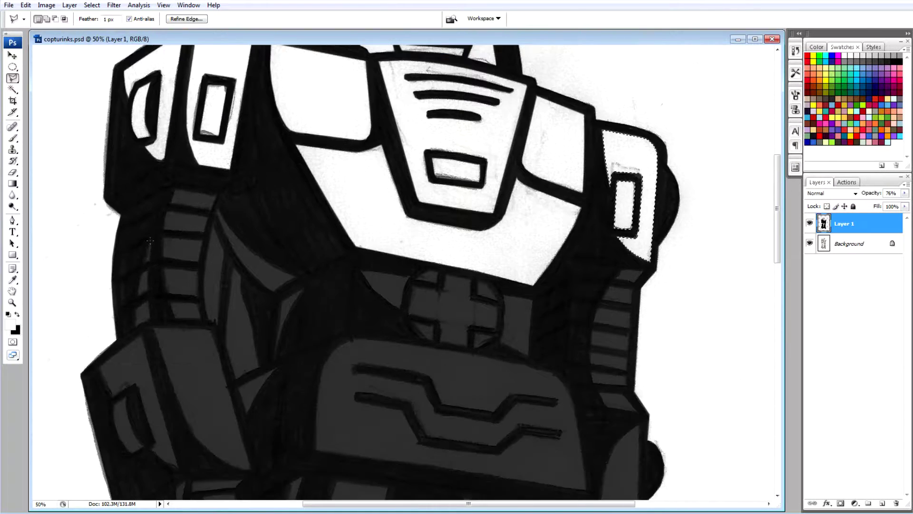
click(151, 243)
click(136, 327)
double_click(150, 304)
key(Delete)
Select the left arm's ribbed segments, subtract the dark dividing lines between them, and delete the black.
click(174, 190)
click(164, 232)
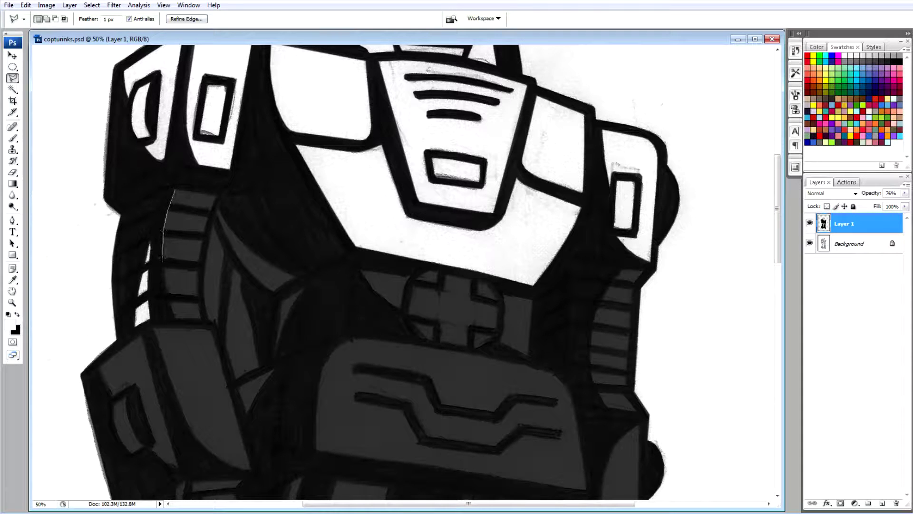
click(200, 319)
click(209, 224)
double_click(216, 193)
alt+click(162, 209)
click(218, 210)
double_click(209, 234)
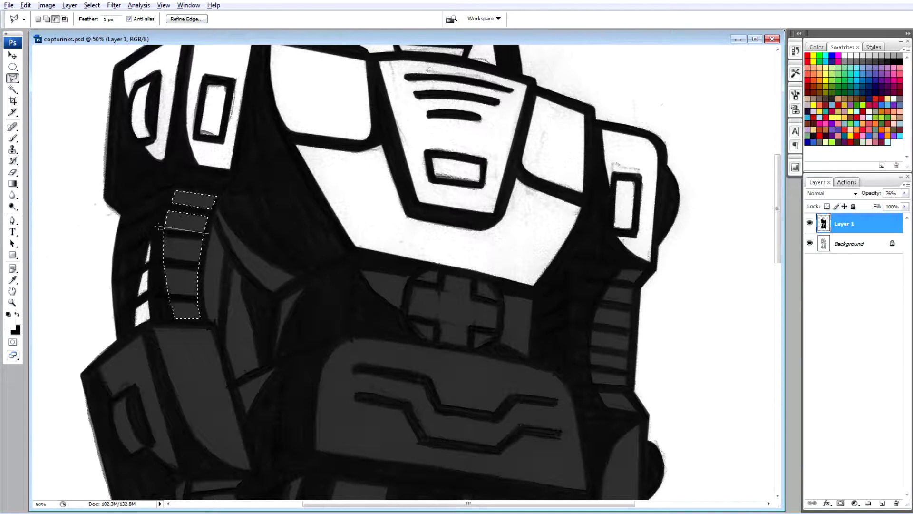
alt+click(159, 263)
double_click(204, 267)
key(Delete)
Lasso and delete the black from the pointed panels between the left ribbed arm and the torso.
click(218, 215)
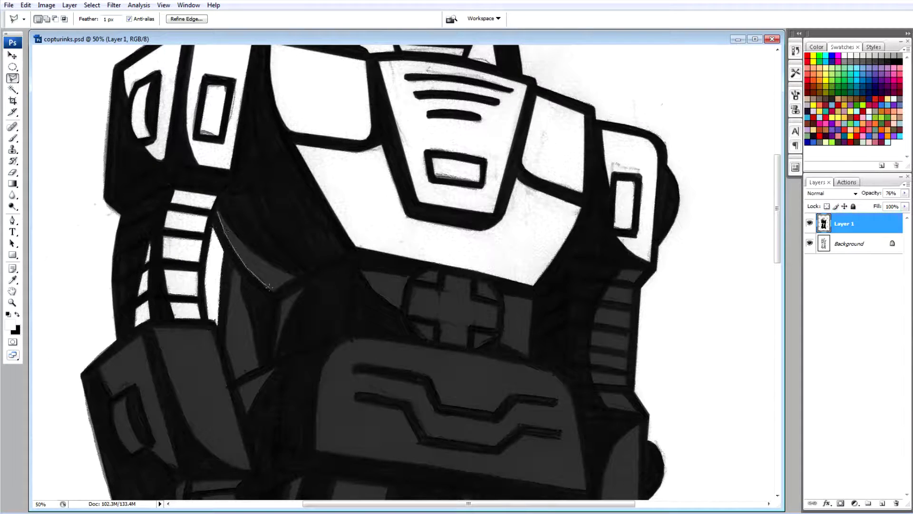
key(Delete)
click(233, 269)
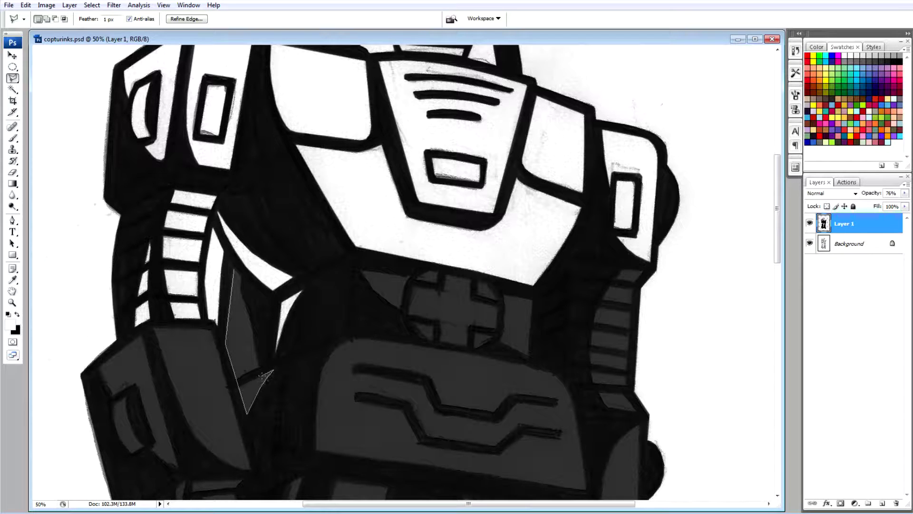
click(234, 269)
key(Delete)
Delete the black from the left forearm's outer panel and inside its curved slot, keeping the slot's dark frame.
scroll(190, 285, down, 5)
click(101, 243)
click(114, 271)
click(136, 259)
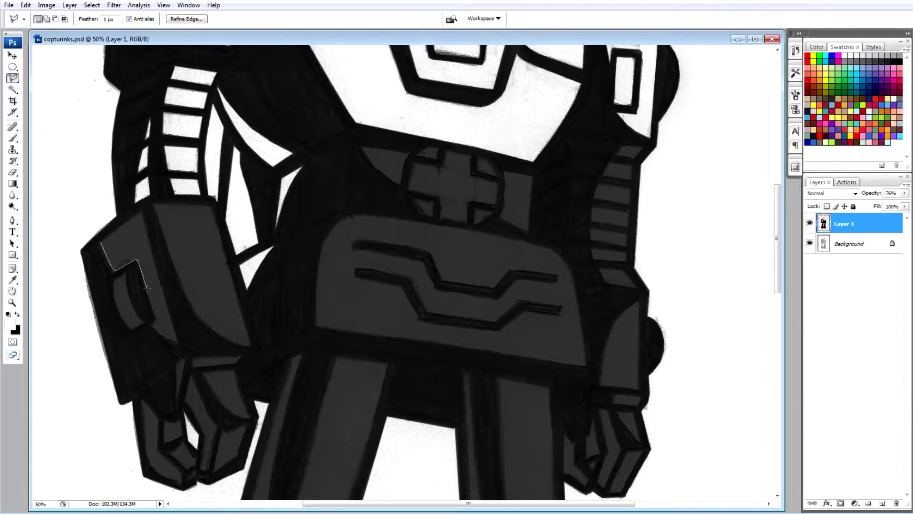
click(101, 242)
key(Delete)
click(125, 274)
click(115, 280)
click(121, 311)
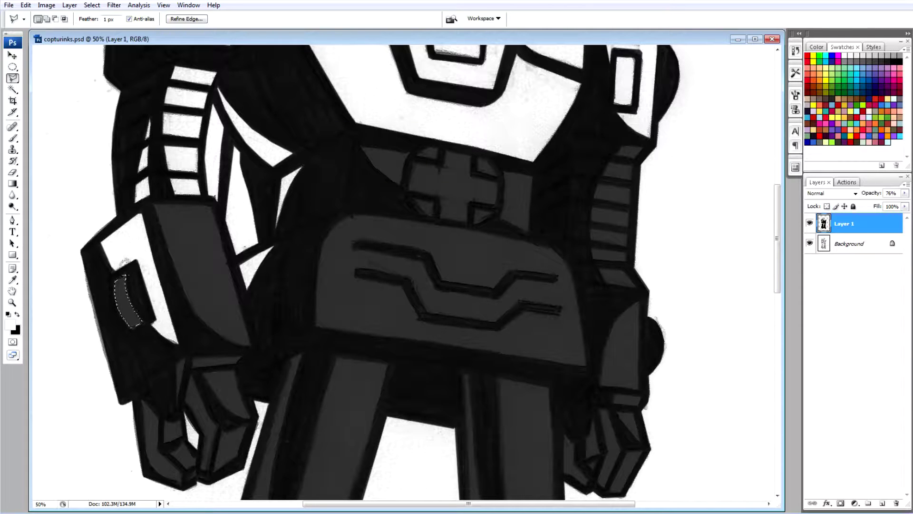
key(Delete)
Lasso and delete the black from the left forearm's broad front panel.
click(155, 205)
click(209, 205)
key(Delete)
Lasso and delete the black from the back of the left hand and the finger facets below it.
click(204, 371)
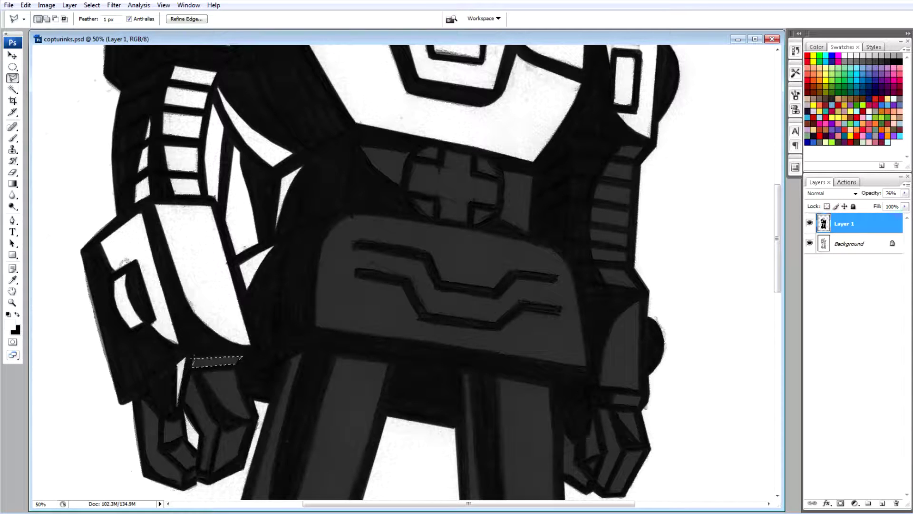
click(234, 370)
click(248, 416)
click(221, 399)
click(204, 372)
key(Delete)
click(214, 426)
click(245, 468)
key(Delete)
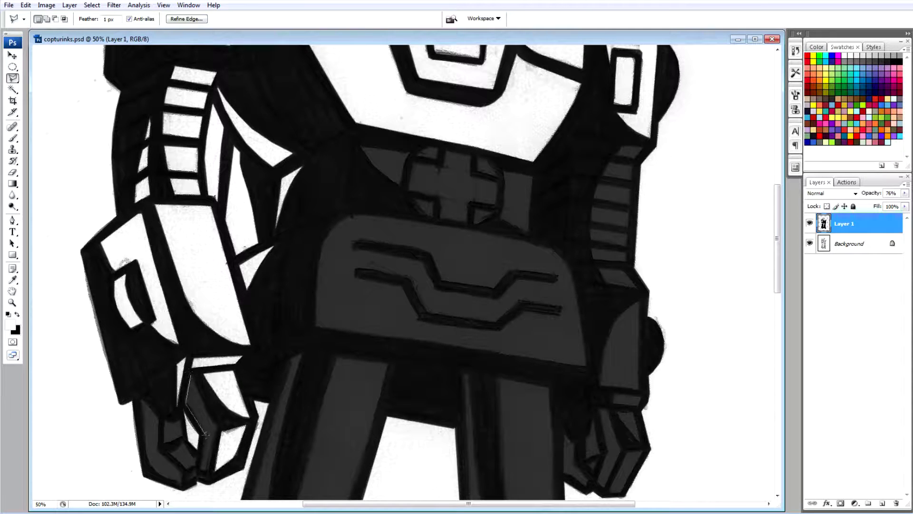
click(186, 374)
click(217, 471)
key(Delete)
Delete the black from the left hand's small thumb facets and the outer panel around them.
click(165, 421)
key(Delete)
key(Delete)
click(167, 447)
click(186, 440)
click(197, 464)
click(189, 469)
click(167, 447)
key(Delete)
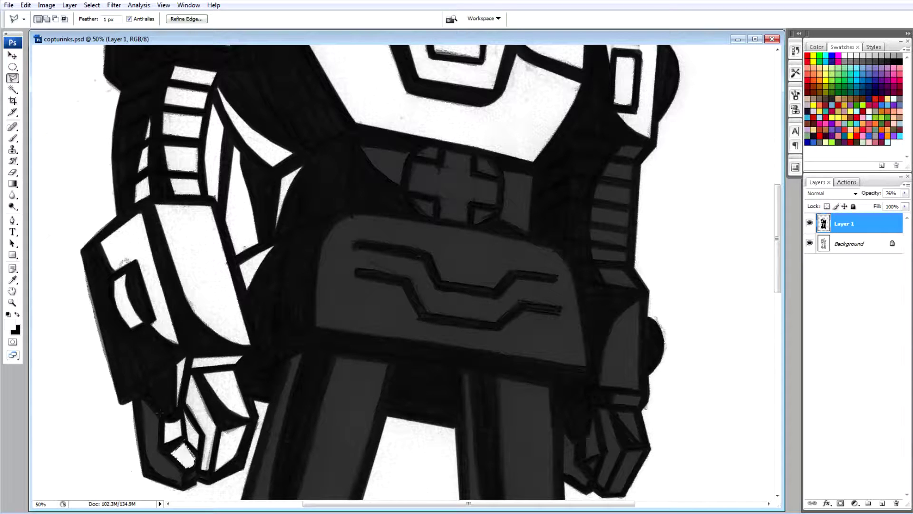
click(180, 482)
key(Delete)
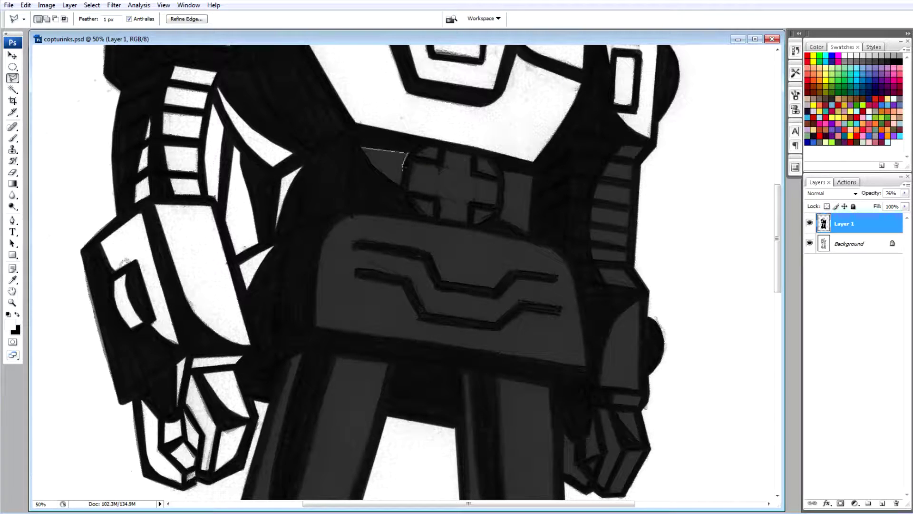
Delete the black from the wedge left of the waist emblem and lasso the emblem's round outline.
key(Delete)
click(429, 147)
click(486, 158)
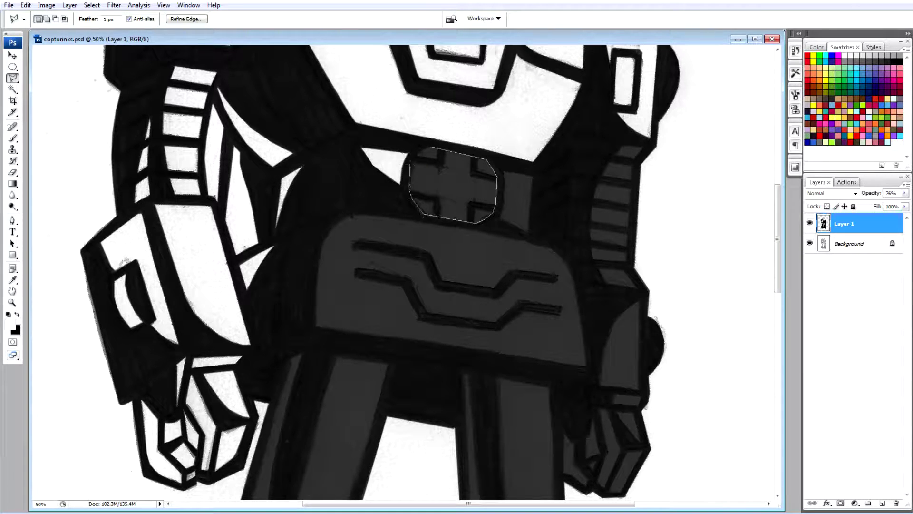
click(410, 163)
Subtract the dark lines around the cross from the round emblem selection and delete the black.
alt+click(434, 143)
alt+click(442, 224)
alt+click(433, 223)
alt+click(471, 150)
alt+click(476, 224)
alt+click(499, 177)
alt+click(475, 203)
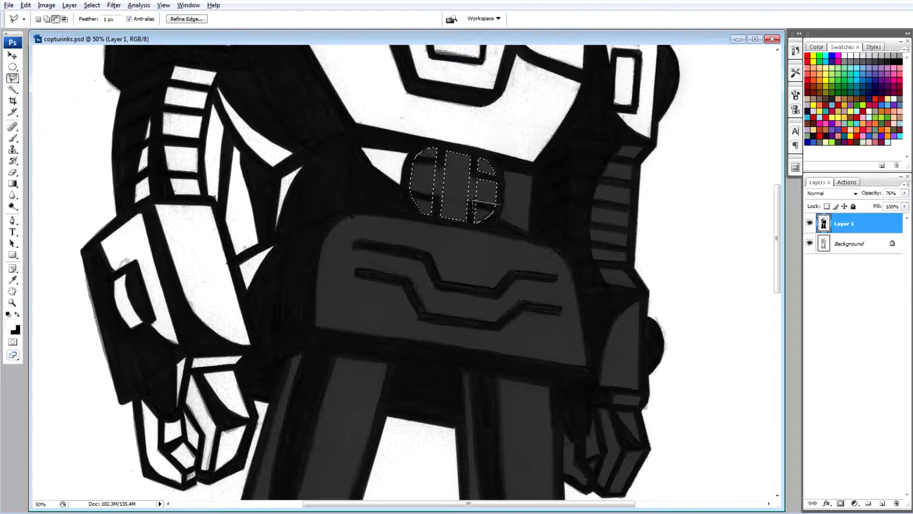
alt+click(476, 200)
alt+click(407, 162)
alt+click(444, 163)
alt+click(409, 196)
alt+click(442, 197)
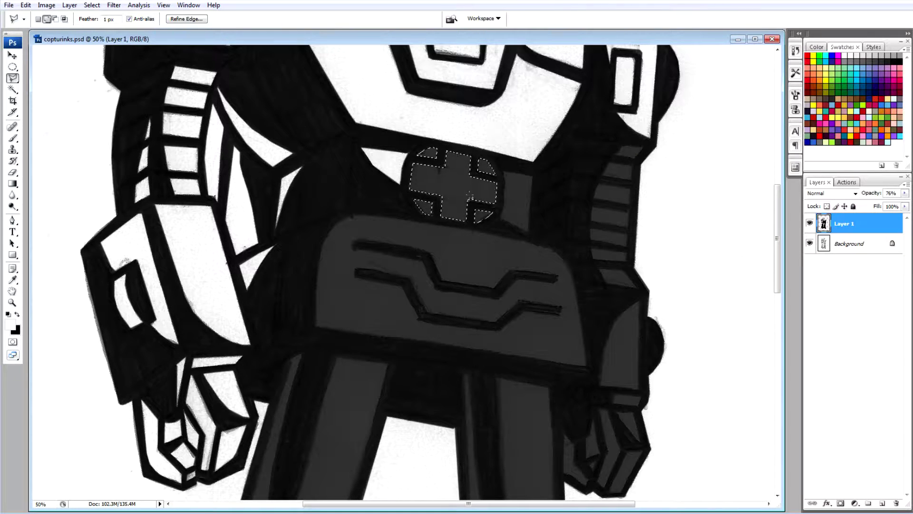
key(Delete)
Lasso and delete the black from the waist panel to the right of the round emblem.
click(498, 172)
click(533, 175)
click(529, 232)
click(499, 216)
click(498, 172)
key(Delete)
Lasso the outline of the large rounded abdomen plate.
click(317, 325)
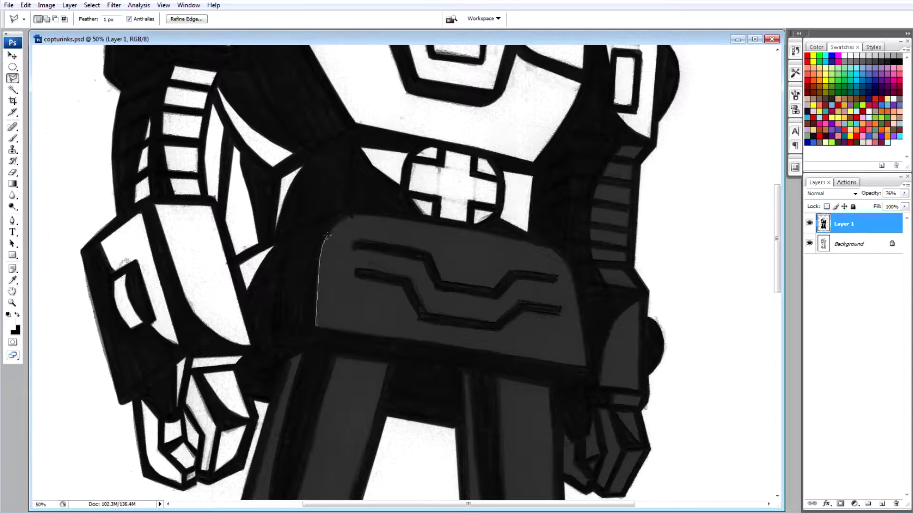
mouse_move(415, 221)
mouse_down()
mouse_move(571, 273)
mouse_move(586, 365)
mouse_up()
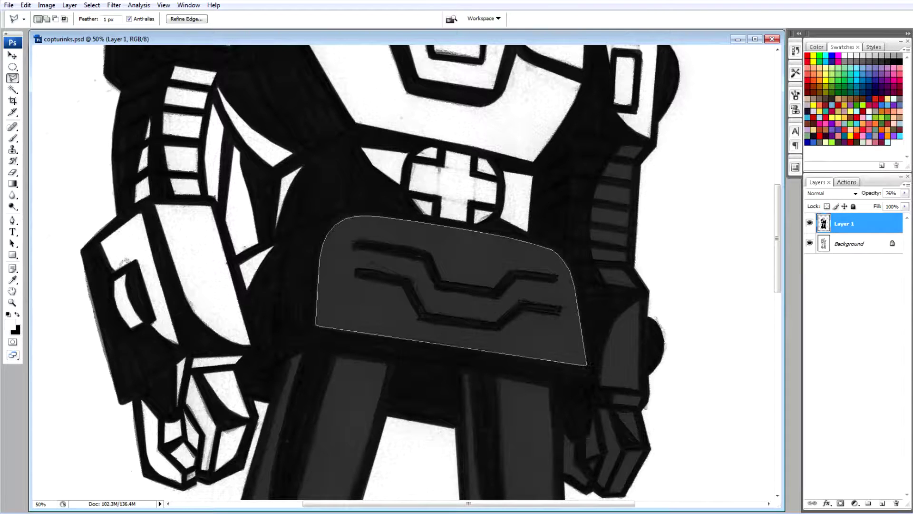
alt+click(353, 240)
double_click(459, 271)
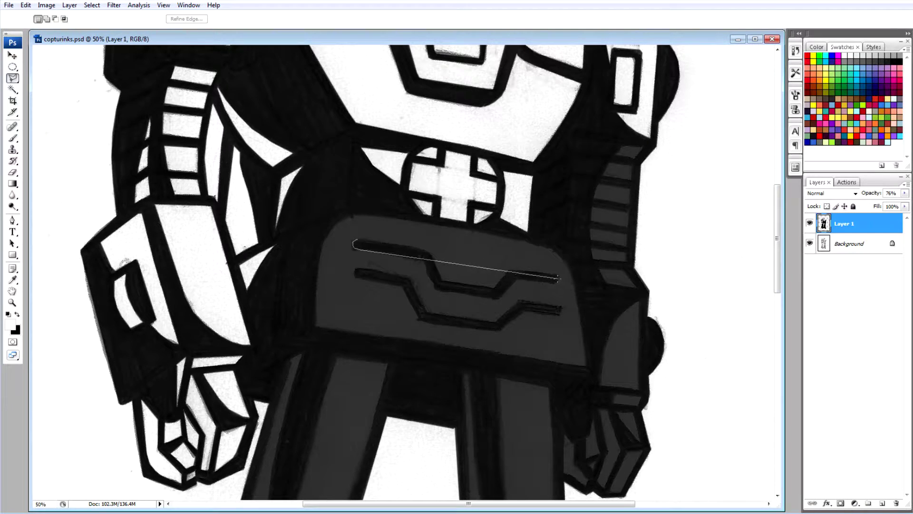
key(Escape)
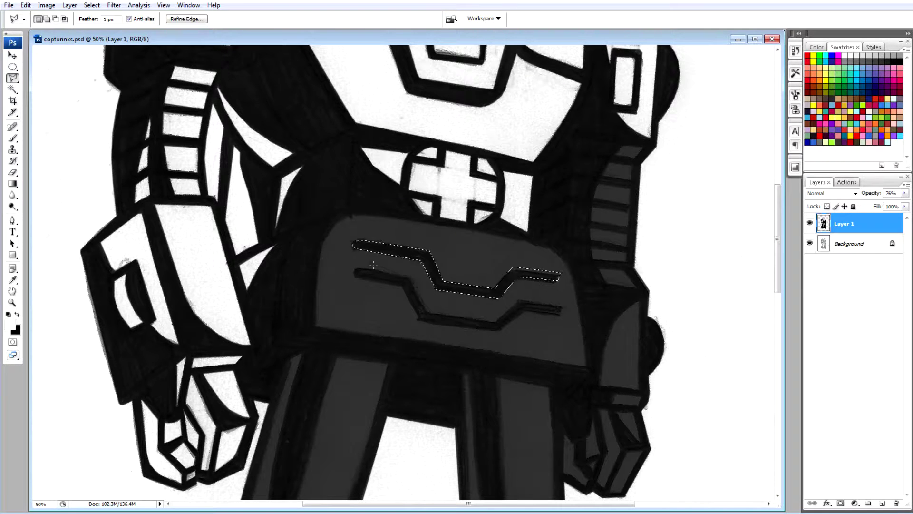
Subtract the upper zigzag groove from the abdomen plate selection.
alt+click(354, 246)
click(547, 274)
click(358, 238)
click(556, 278)
click(356, 241)
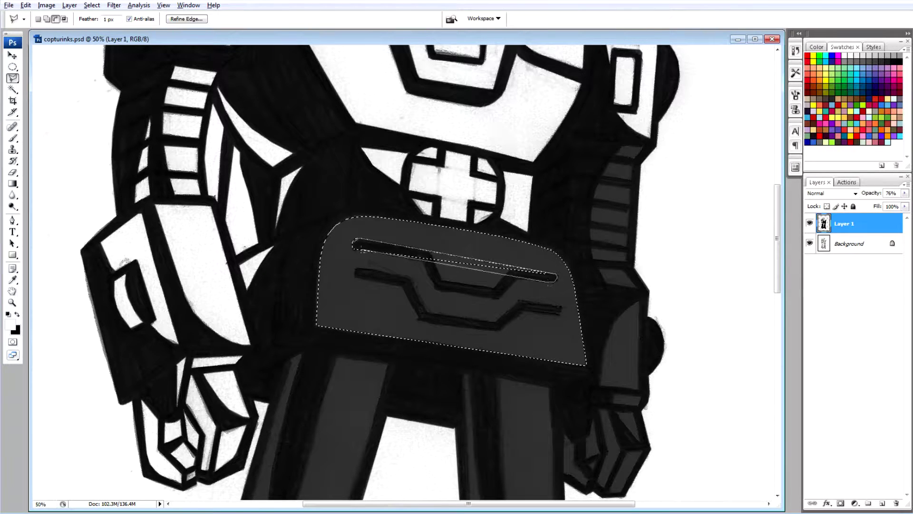
click(419, 257)
click(435, 288)
double_click(516, 275)
Subtract the lower zigzag groove from the abdomen plate selection and delete the plate's black.
alt+click(354, 271)
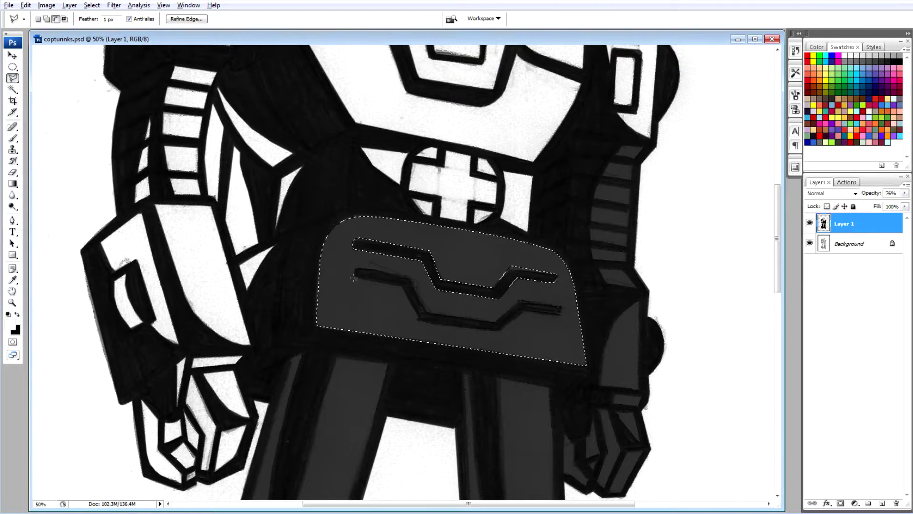
click(409, 276)
click(427, 312)
click(497, 322)
double_click(502, 331)
key(Delete)
Select the right arm's ribbed segments, subtract the dark dividing lines between them, and delete the black.
click(623, 146)
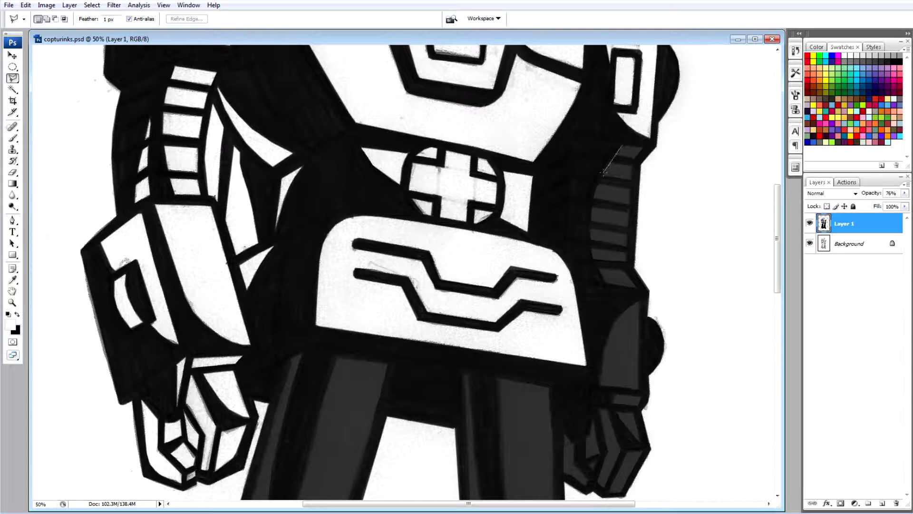
click(595, 204)
click(595, 259)
click(627, 259)
click(642, 147)
double_click(625, 149)
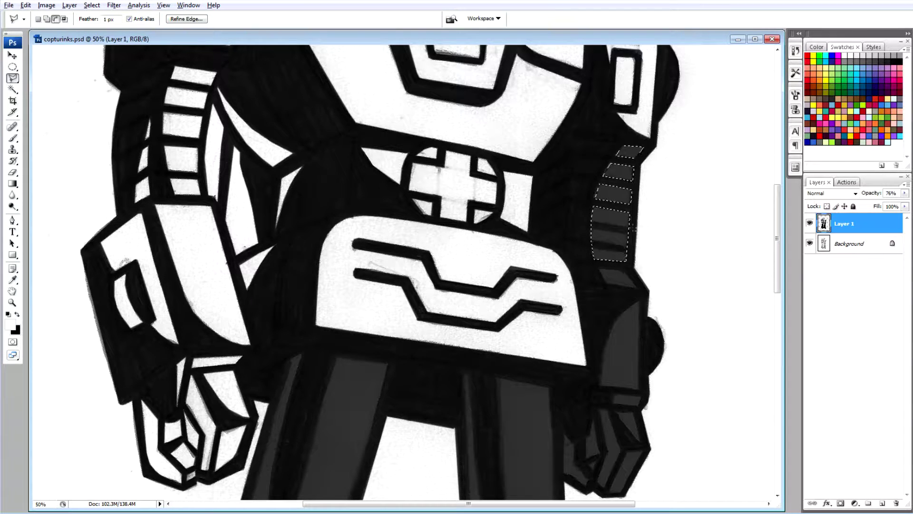
key(Delete)
Delete the black from the small block below the right arm's ribs and from the right forearm panel.
click(600, 269)
click(608, 282)
scroll(618, 200, down, 3)
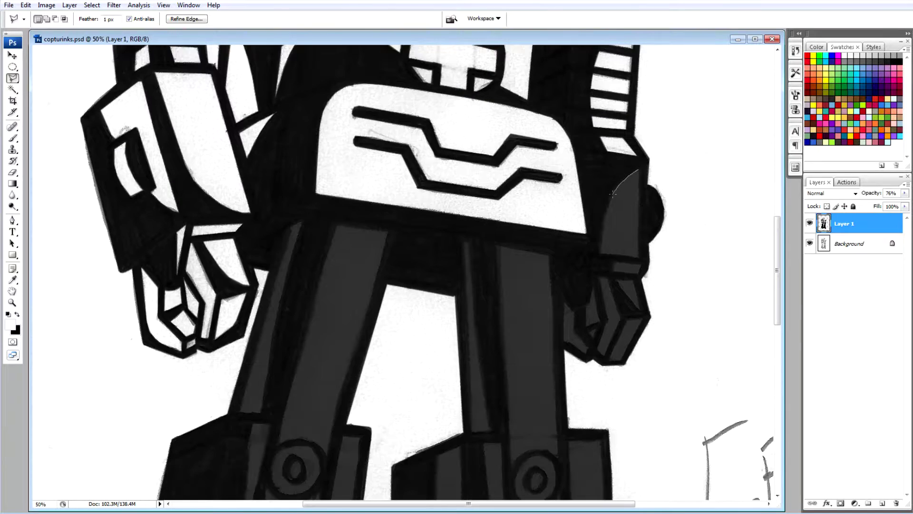
key(Delete)
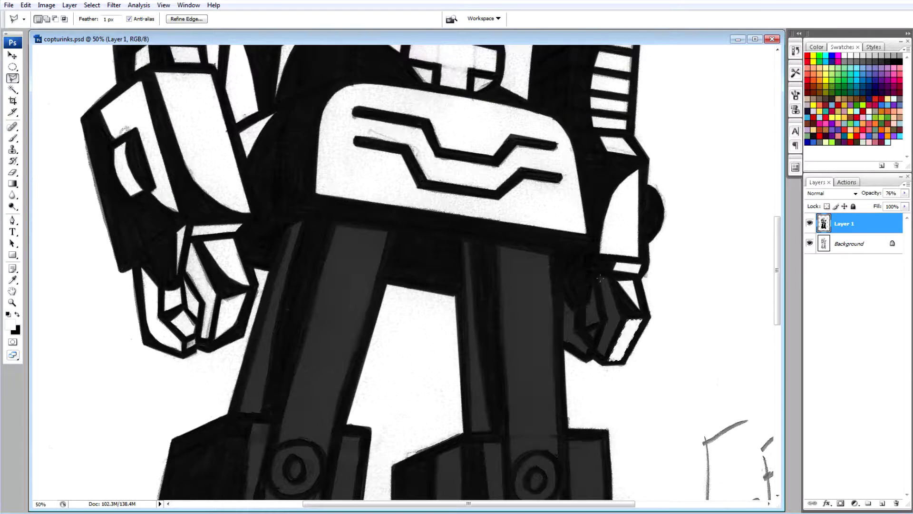
Lasso and delete the black from the long inner finger facet of the right hand.
click(600, 272)
click(598, 352)
click(620, 315)
click(600, 273)
key(Delete)
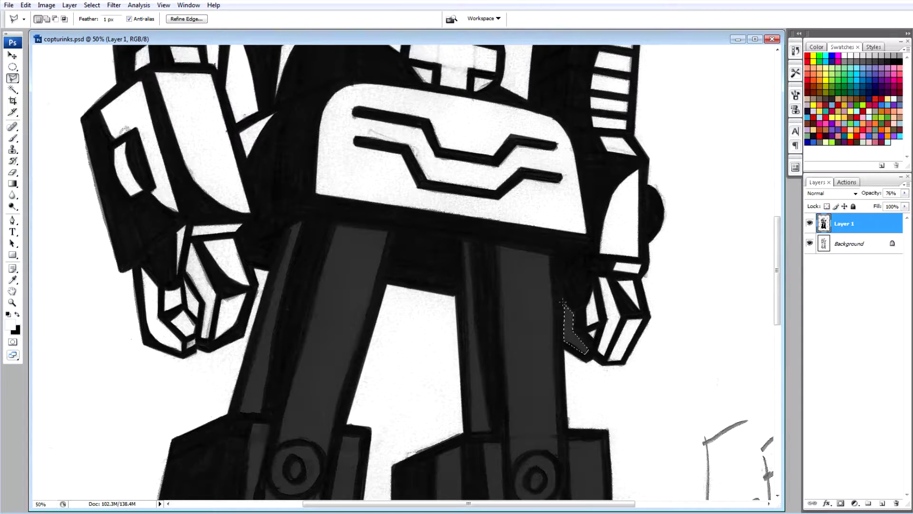
Lasso and delete the black from the left leg's long front panel, including the knee joint circles.
scroll(562, 300, down, 3)
click(336, 127)
click(264, 404)
click(319, 410)
click(389, 133)
click(337, 128)
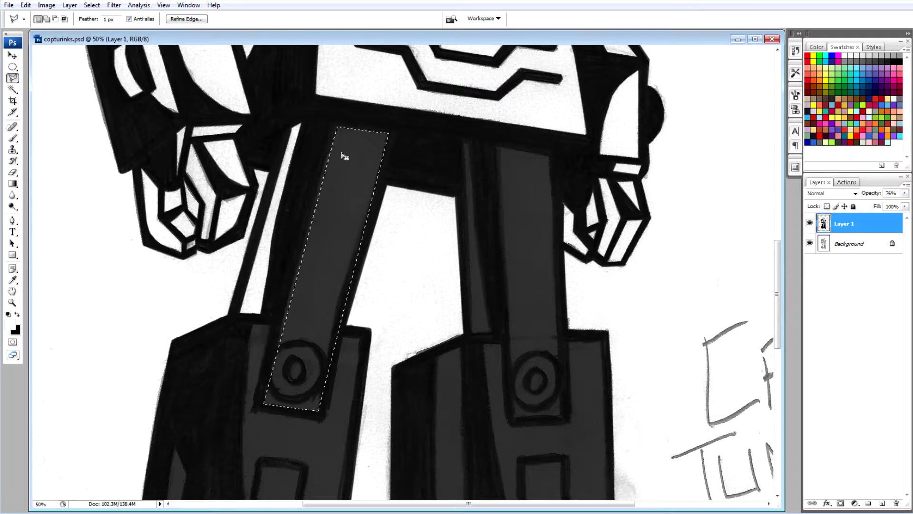
key(Delete)
Lasso and delete the black from the right leg's long front panel, including the knee joint circles.
click(502, 149)
click(515, 418)
click(560, 415)
click(550, 155)
click(502, 148)
key(Delete)
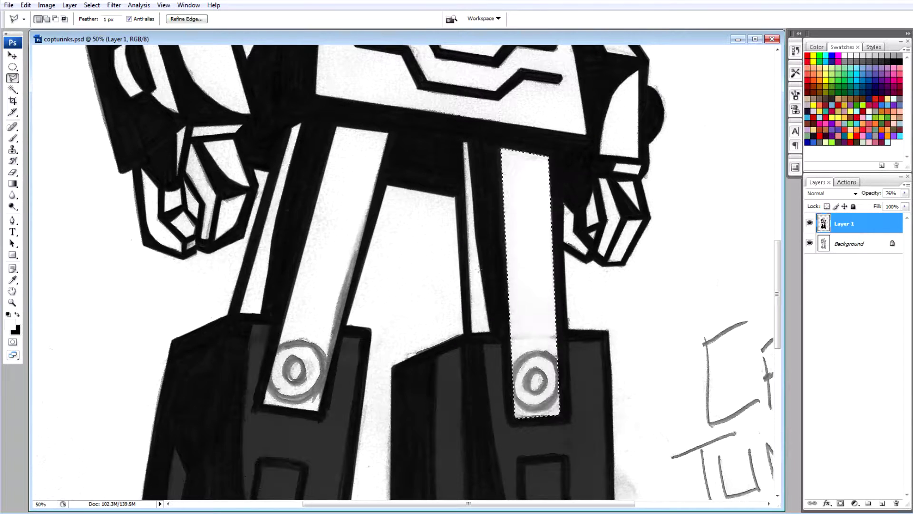
Draw a circular selection over the left knee joint and fill it with black on a new layer.
key(ctrl+d)
scroll(479, 269, down, 3)
key(m)
drag(265, 233, 328, 296)
key(ctrl+shift+alt+n)
key(alt+BackSpace)
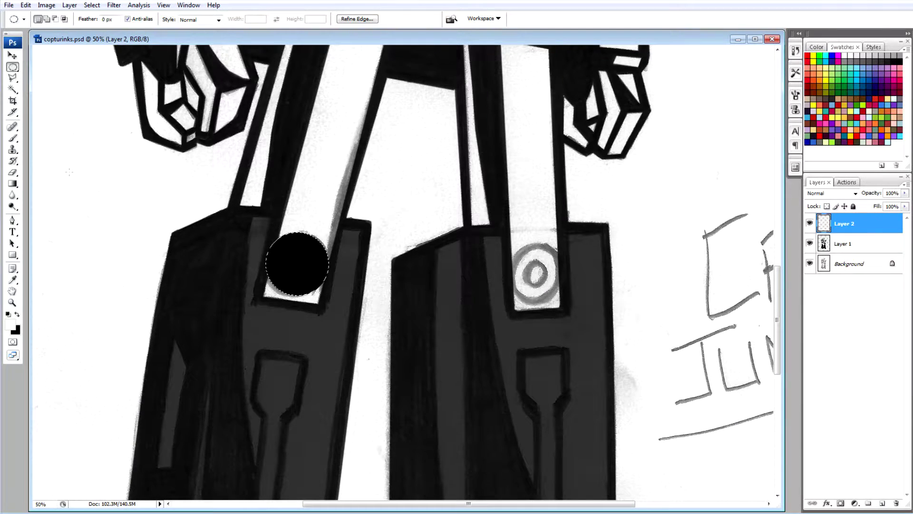
Cut a smaller concentric circle out of the black knee disc to form an outer ring.
drag(274, 241, 320, 287)
click(92, 5)
click(291, 273)
key(Delete)
Fill a smaller circle inside the knee ring with black and clear its centre to form an inner ring.
click(92, 5)
mouse_move(98, 121)
click(209, 160)
key(Return)
key(alt+BackSpace)
key(ctrl+t)
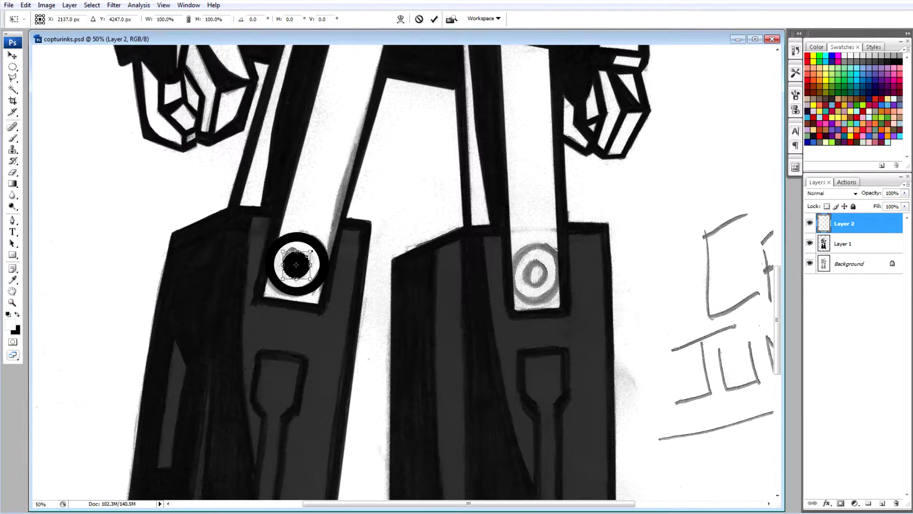
key(ctrl+alt+0)
key(Return)
key(Delete)
Duplicate the left knee's rings and place the copy over the right knee joint.
key(v)
drag(214, 263, 689, 274)
key(ctrl+minus)
key(ctrl+minus)
key(ctrl+minus)
key(ctrl+minus)
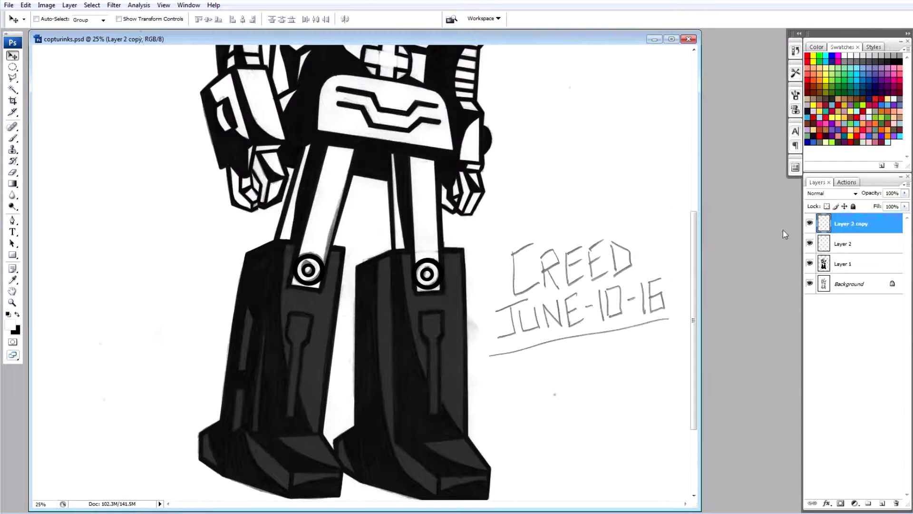
On Layer 1, lasso the left shin panel around the knee cut-out and inset slot, and delete the black inside it.
click(844, 264)
key(ctrl+plus)
scroll(332, 286, down, 3)
key(l)
click(253, 86)
click(269, 88)
click(358, 100)
click(317, 458)
click(310, 459)
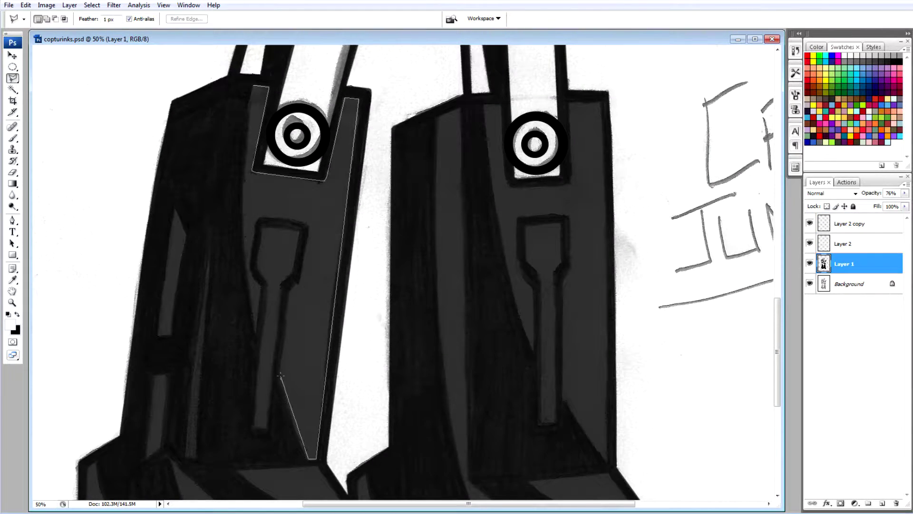
click(280, 376)
click(288, 293)
click(301, 282)
click(308, 223)
double_click(244, 252)
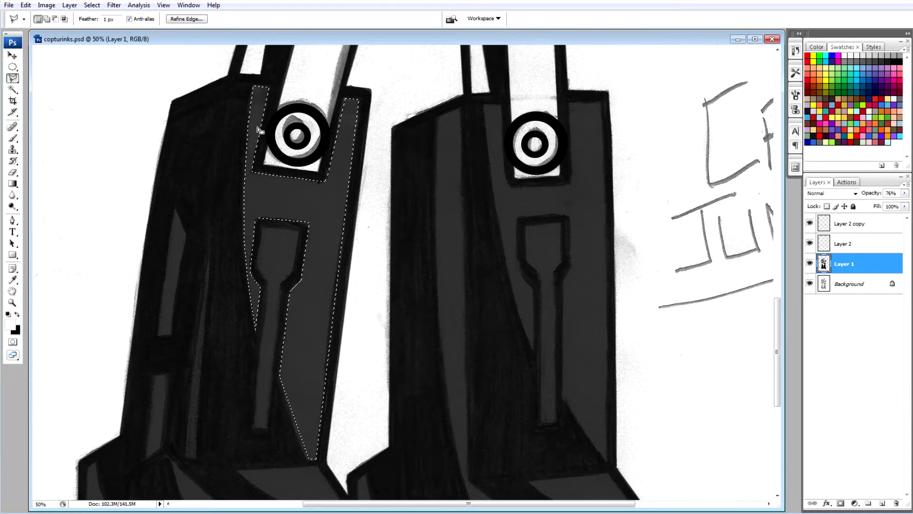
key(Delete)
Lasso the inset slot in the left shin and delete its black.
click(266, 427)
click(253, 427)
click(293, 285)
double_click(266, 427)
key(Delete)
Lasso the narrow side strips on the left lower leg and delete the black from each of them.
scroll(332, 285, down, 3)
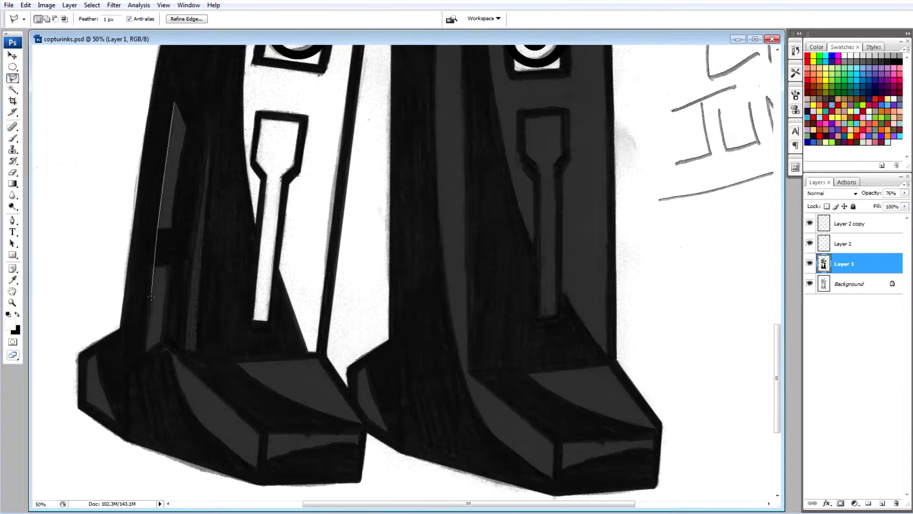
click(175, 102)
double_click(159, 227)
shift+click(167, 266)
click(177, 266)
key(Delete)
click(185, 148)
double_click(186, 351)
key(Delete)
Lasso the heel and side panels of the left foot and delete their black.
click(87, 360)
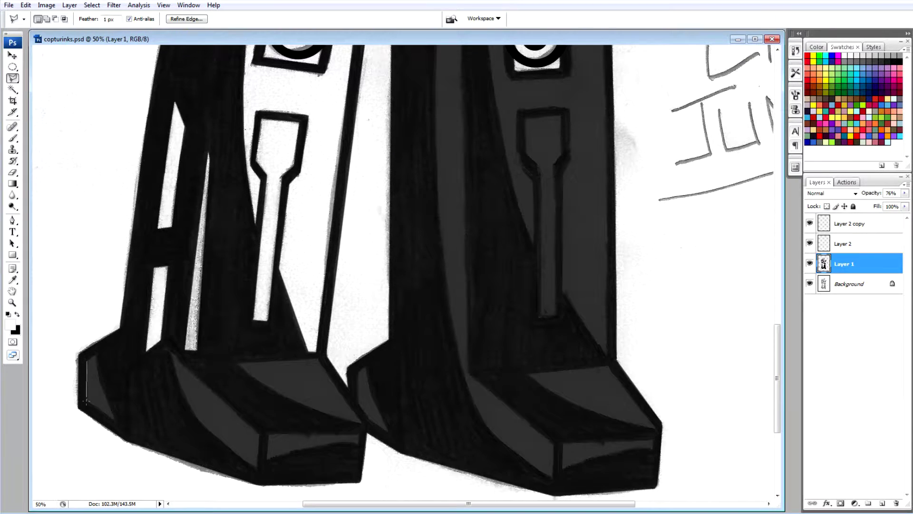
double_click(115, 421)
key(Delete)
click(174, 354)
double_click(257, 465)
key(Delete)
Cut the light areas on the toe front and the upper face of the left foot out of the black.
click(269, 434)
double_click(266, 458)
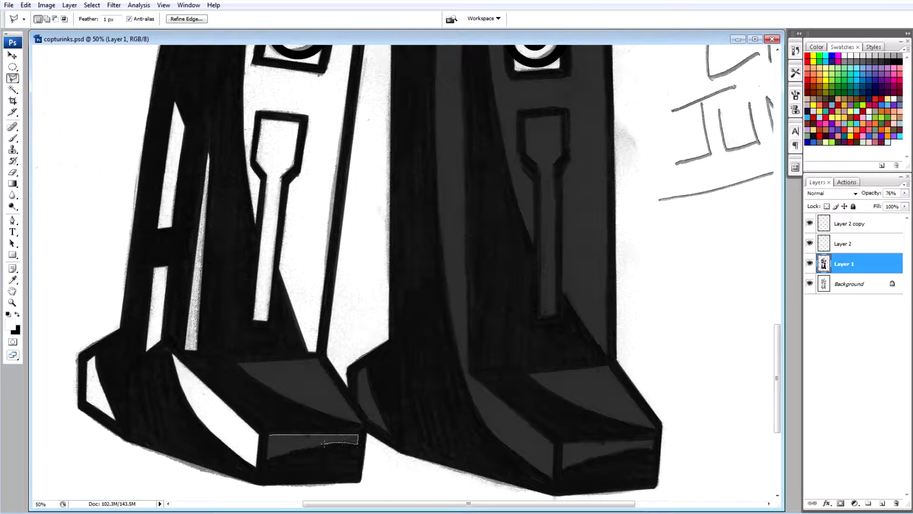
key(Delete)
click(240, 360)
click(318, 358)
click(362, 422)
click(240, 360)
key(Delete)
Clear the black from the right foot's heel, toe and upper panels and the long strip running down the right leg.
click(468, 380)
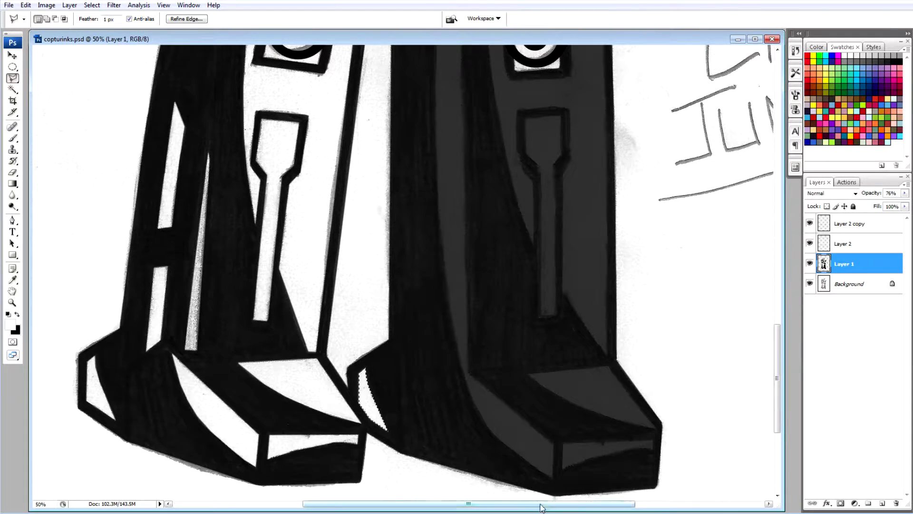
scroll(405, 271, right, 3)
scroll(404, 271, up, 4)
click(366, 139)
scroll(344, 149, down, 8)
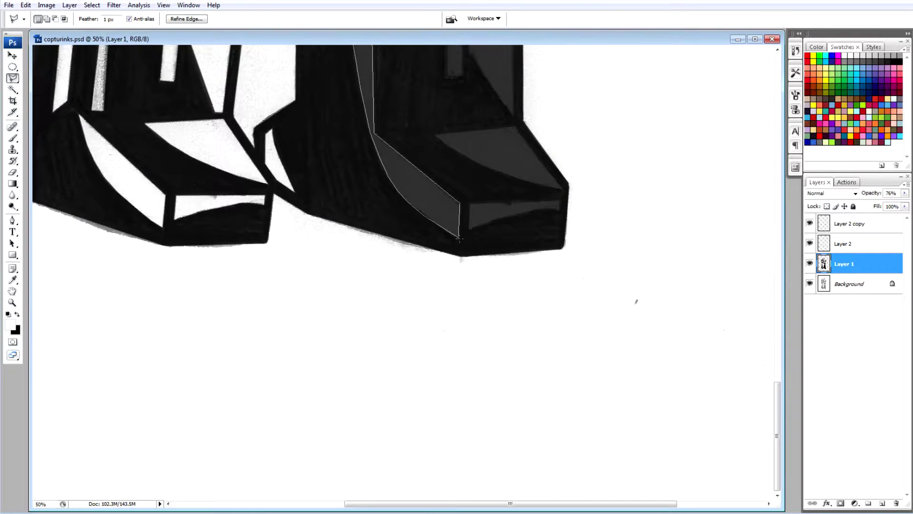
scroll(469, 393, up, 3)
click(470, 369)
click(471, 365)
key(Delete)
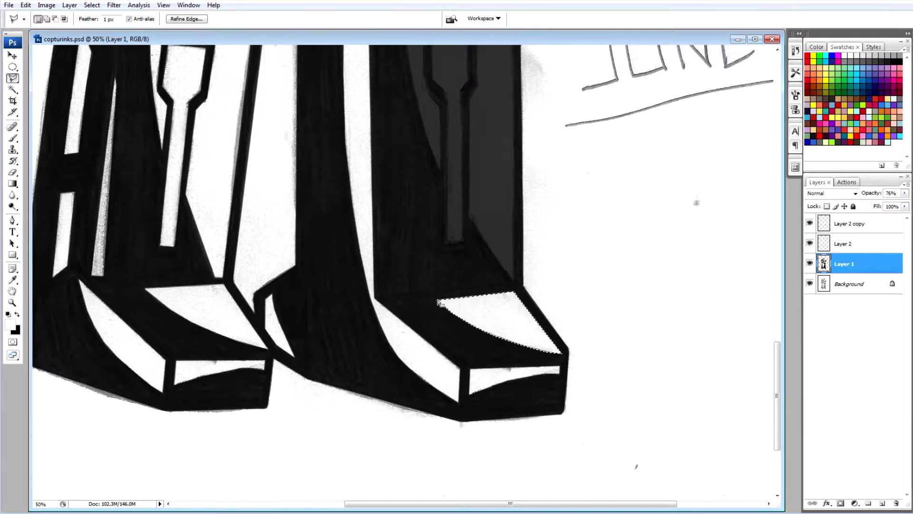
Lasso the right shin panel, following the inset slot and the cut-out below the knee joint.
scroll(418, 285, up, 3)
click(390, 80)
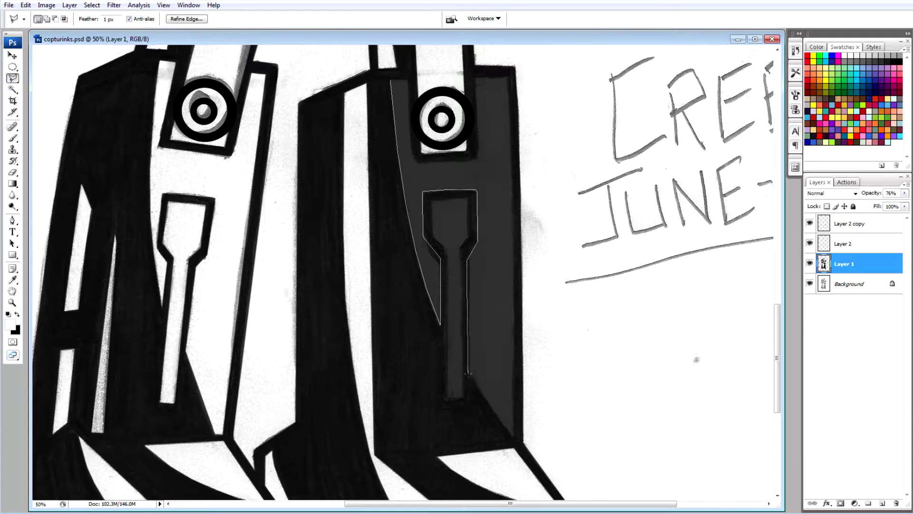
click(514, 435)
click(508, 77)
click(478, 77)
click(478, 161)
click(413, 162)
click(407, 81)
click(391, 80)
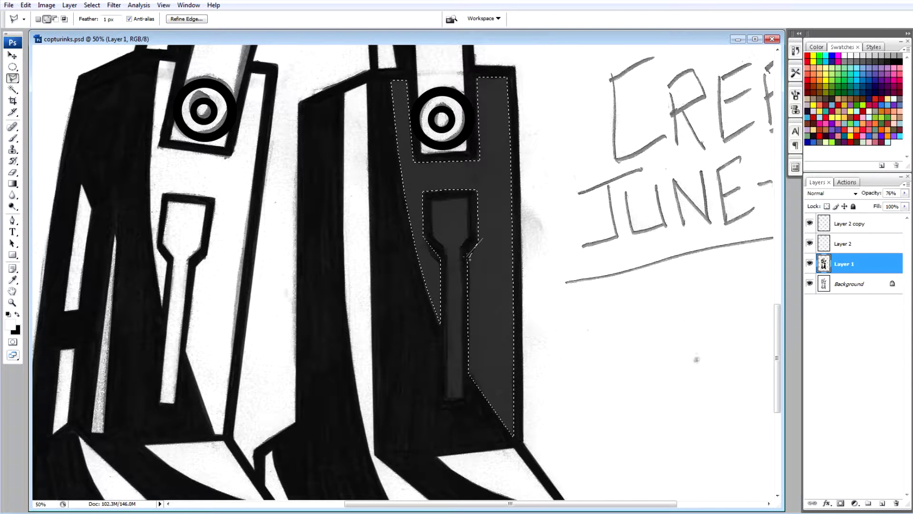
Refine the right shin panel's selection along the slot's edge and outline the inset slot.
click(425, 186)
click(428, 257)
click(413, 220)
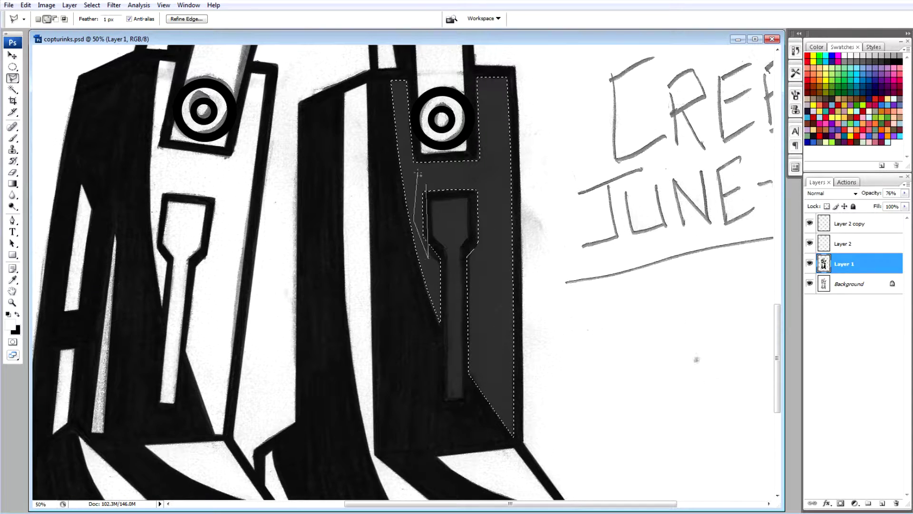
key(Escape)
click(426, 192)
click(428, 237)
click(447, 254)
click(449, 400)
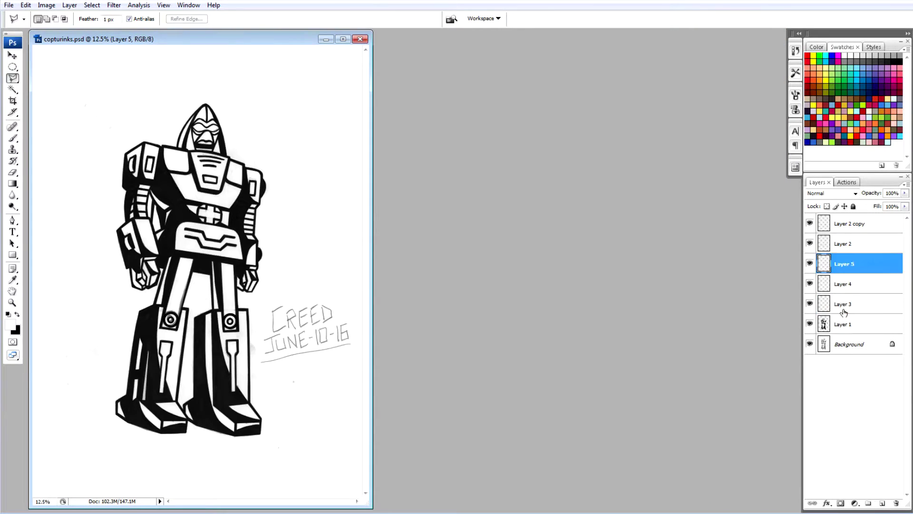
Move Layer 1 above Layers 3, 4 and 5, select the area around the robot with the Magic Wand, and fill on Layer 4.
click(844, 283)
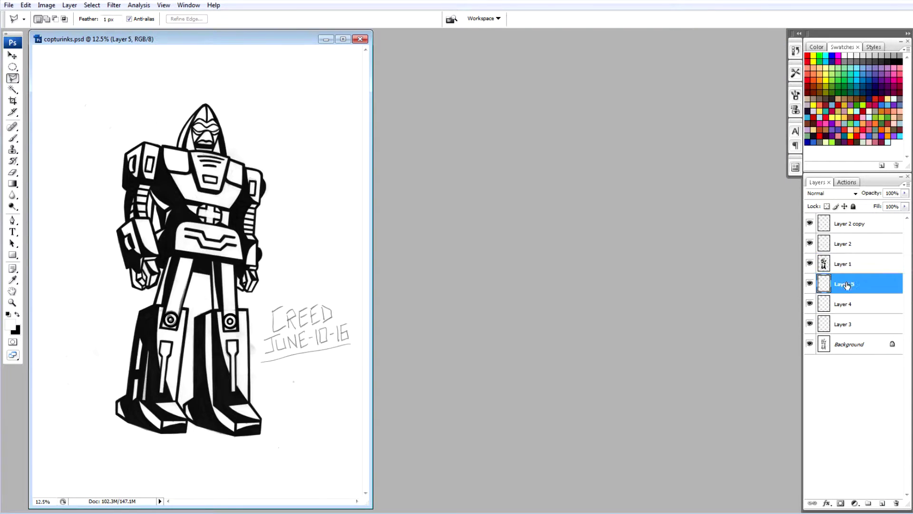
key(w)
click(844, 263)
click(72, 95)
click(91, 5)
click(38, 46)
click(844, 303)
key(alt+BackSpace)
click(26, 5)
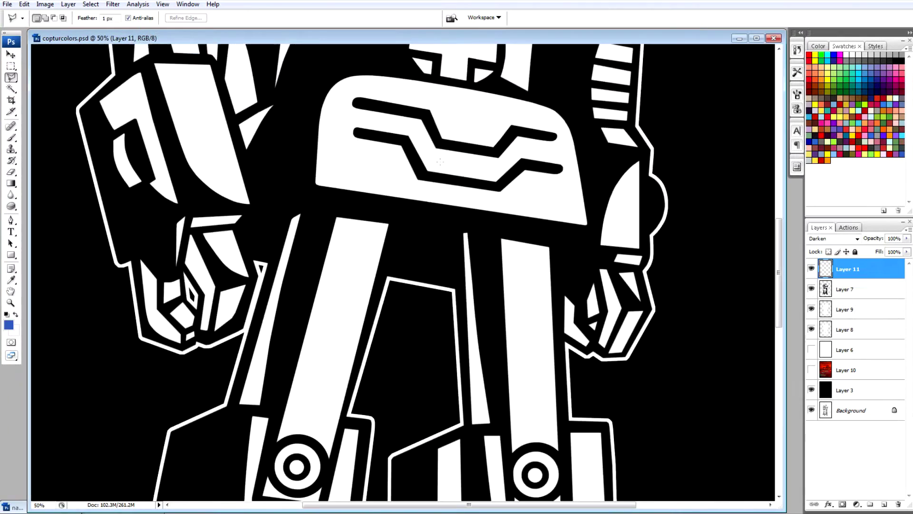
In copturcolors.psd, lasso the helmet crest and cheek guards and fill them with blue on Layer 11.
scroll(440, 161, up, 10)
click(387, 192)
key(alt+BackSpace)
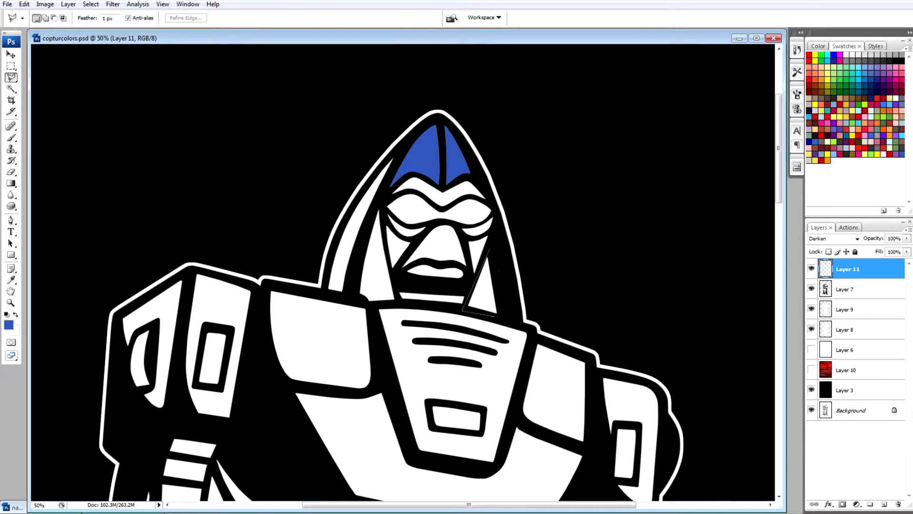
key(alt+BackSpace)
Lasso the robot's chest panels and fill them with blue.
scroll(374, 313, down, 5)
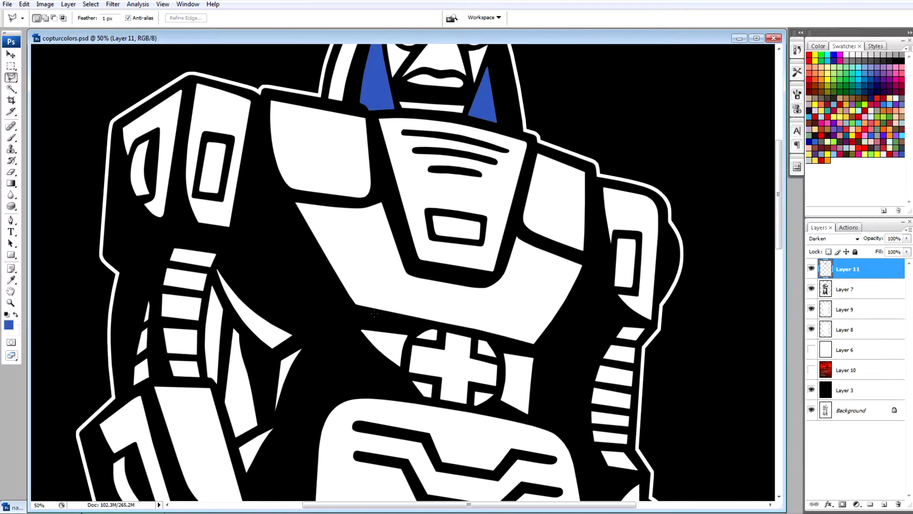
double_click(406, 247)
key(alt+BackSpace)
Lasso the inset slots on both shins and clear the blue from them.
scroll(227, 181, down, 12)
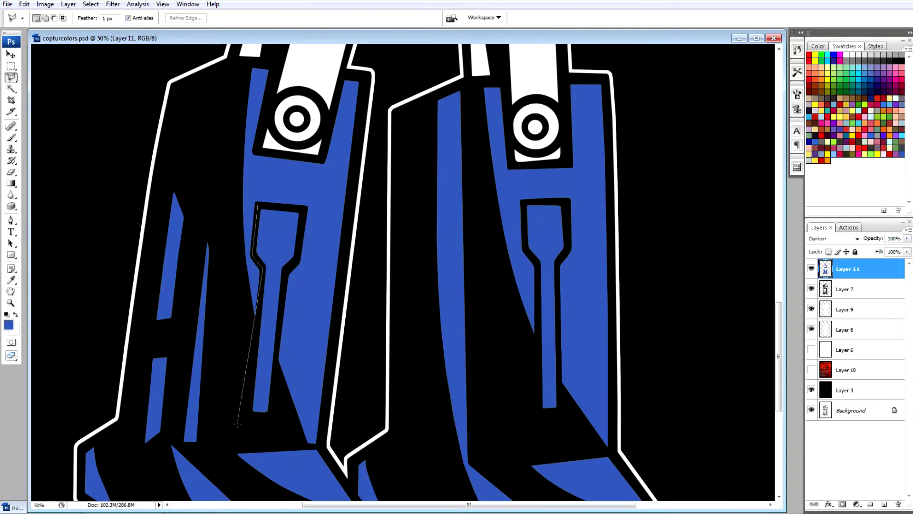
click(257, 205)
key(ctrl+BackSpace)
double_click(524, 204)
key(ctrl+BackSpace)
Add a new layer and fill the left thigh and knee joint with light grey.
key(x)
scroll(404, 271, up, 5)
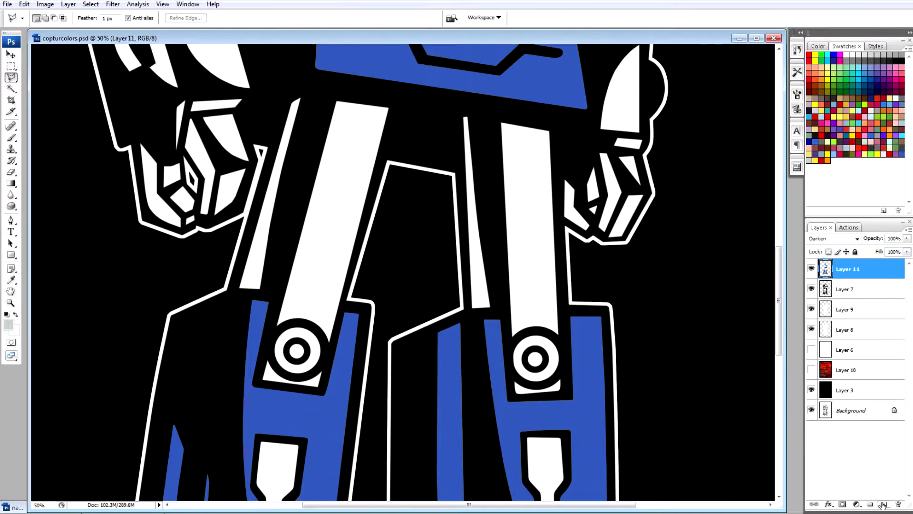
click(883, 504)
key(alt+BackSpace)
Lasso the right thigh down to the knee joint and fill it with light grey.
click(457, 112)
click(470, 314)
click(504, 314)
click(514, 397)
click(566, 396)
click(553, 121)
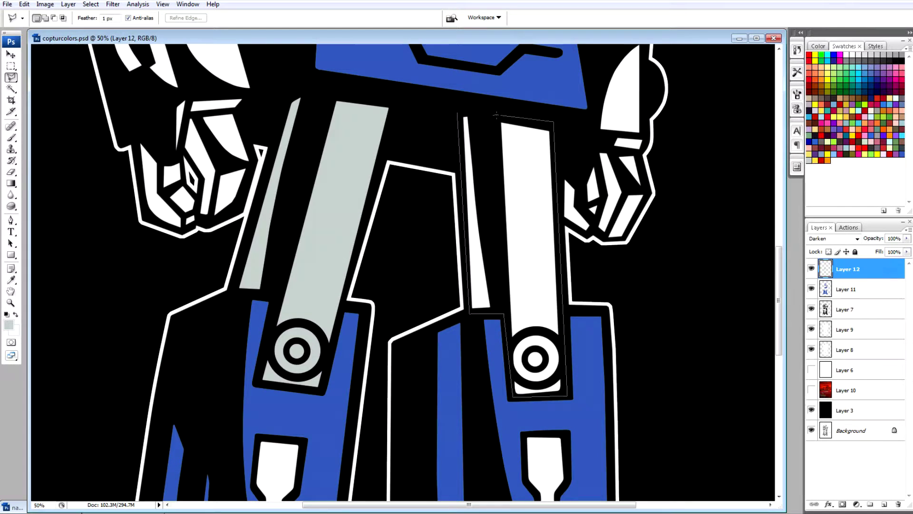
double_click(496, 114)
key(alt+BackSpace)
On Layer 11, fill the curved insets on the left forearm and left shoulder with blue.
scroll(404, 271, up, 10)
key(alt+bracketleft)
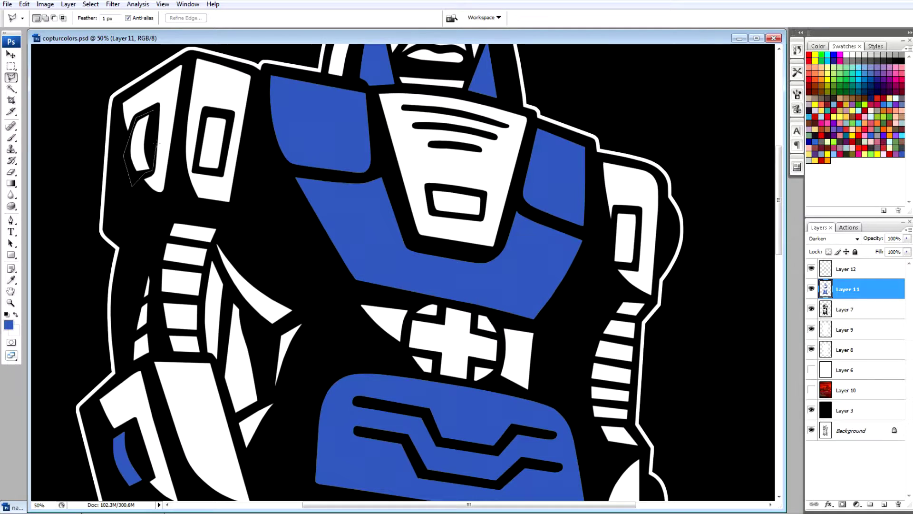
scroll(158, 143, down, 4)
Select the narrow gap between the left arm and torso on Layer 7 with the Magic Wand and fill it on Layer 9.
key(alt+bracketleft)
key(w)
click(214, 219)
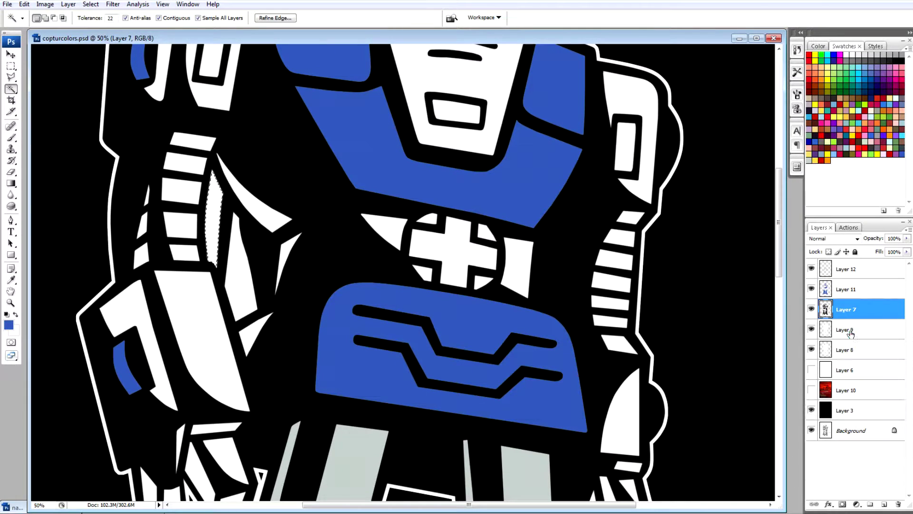
click(851, 334)
key(x)
key(shift+BackSpace)
key(Return)
key(ctrl+d)
On Layer 12, lasso the whole left arm from shoulder to hand and fill it with light grey.
key(alt+period)
key(l)
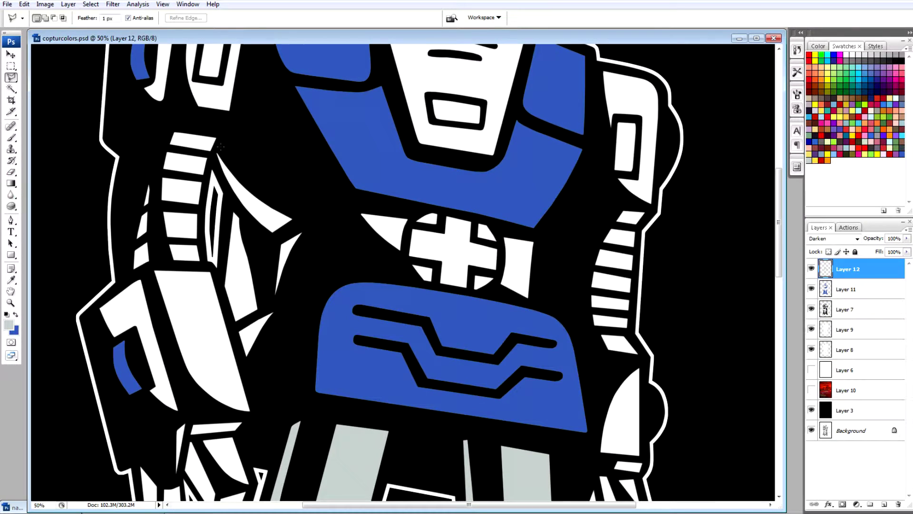
scroll(218, 146, down, 5)
scroll(242, 338, up, 13)
click(221, 314)
click(257, 164)
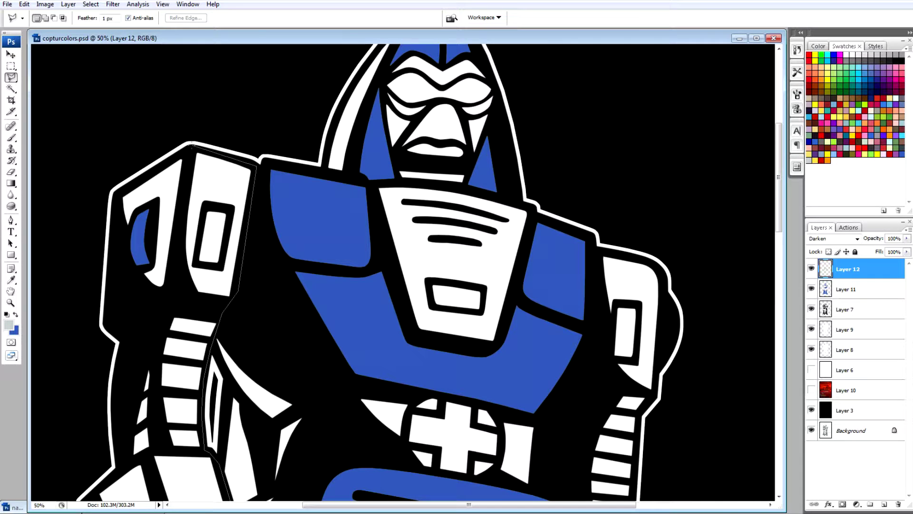
scroll(402, 273, down, 17)
key(Return)
key(alt+BackSpace)
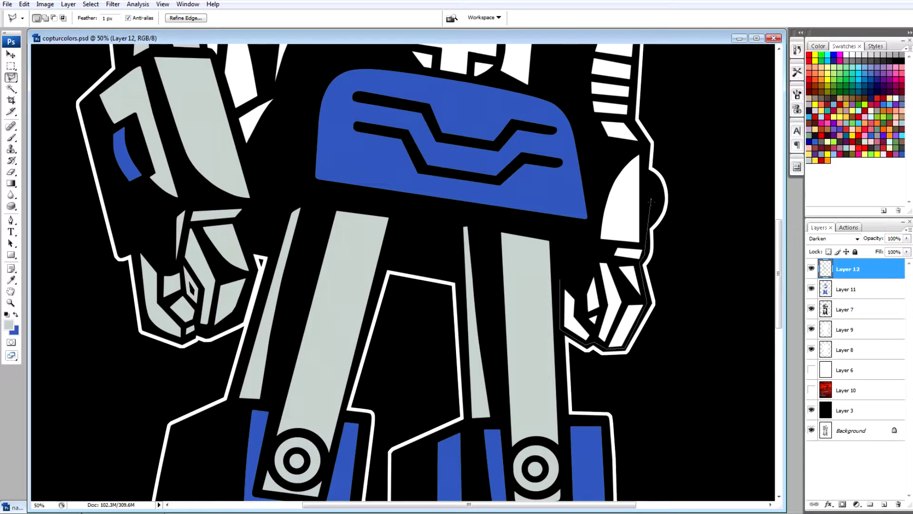
Fill the right arm, the waist pieces around the cross, and the chest plate except its small window with light grey.
scroll(403, 272, up, 11)
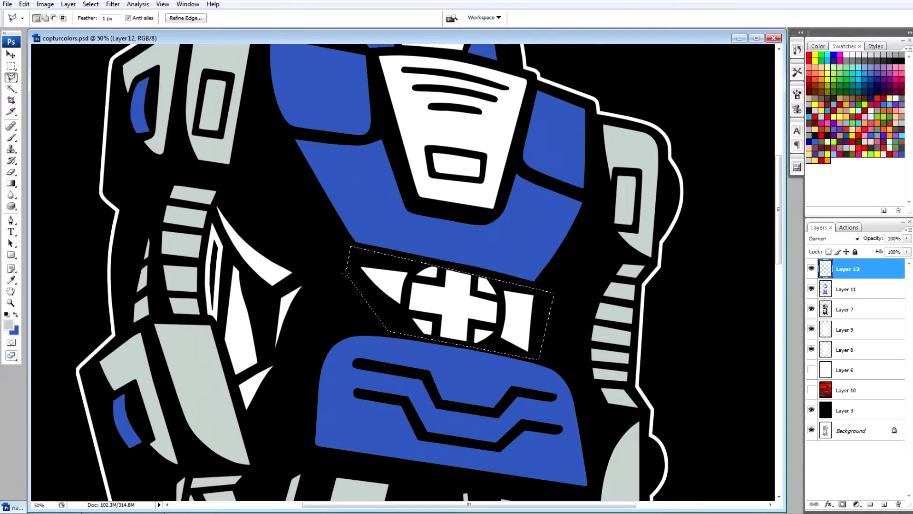
key(alt+BackSpace)
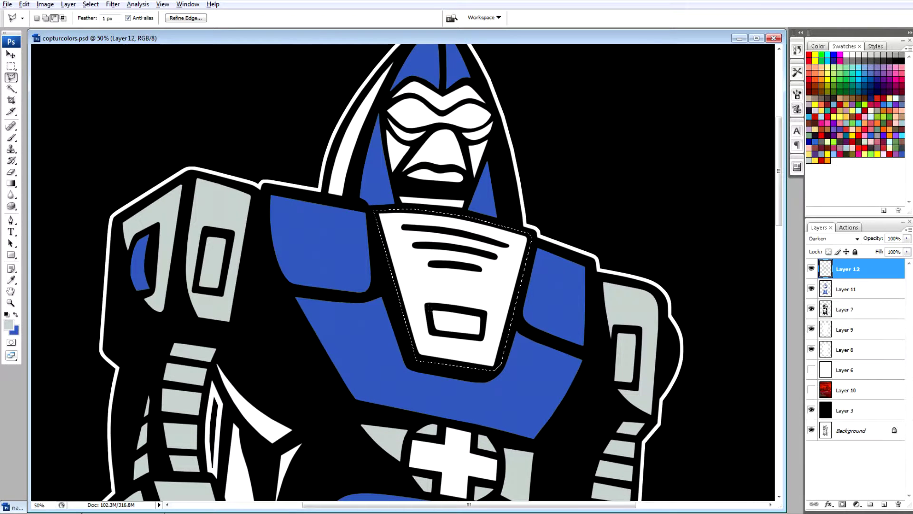
alt+click(428, 307)
key(alt+BackSpace)
Lasso the nose, lower cheeks and chin of the face and fill them with light grey.
scroll(425, 250, up, 4)
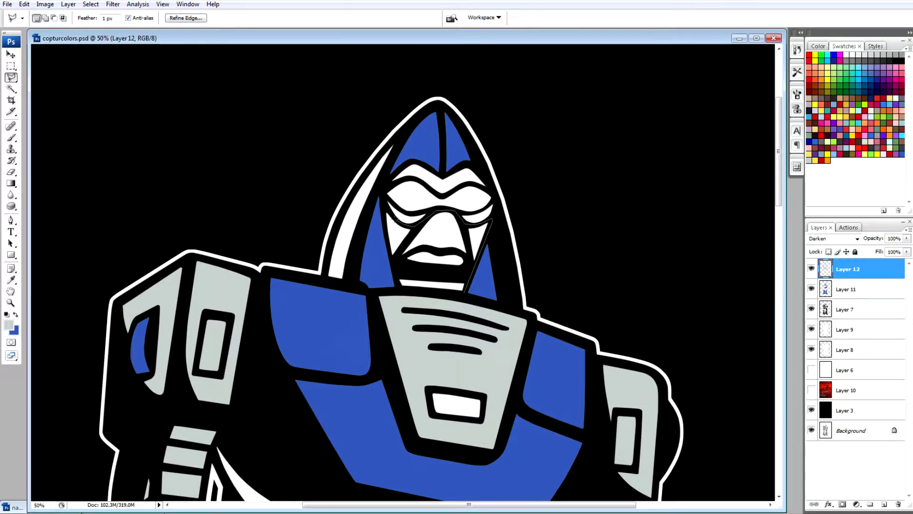
click(466, 290)
key(alt+BackSpace)
key(ctrl+d)
Add a new layer and fill the robot's visor with yellow.
key(ctrl+shift+alt+n)
click(814, 160)
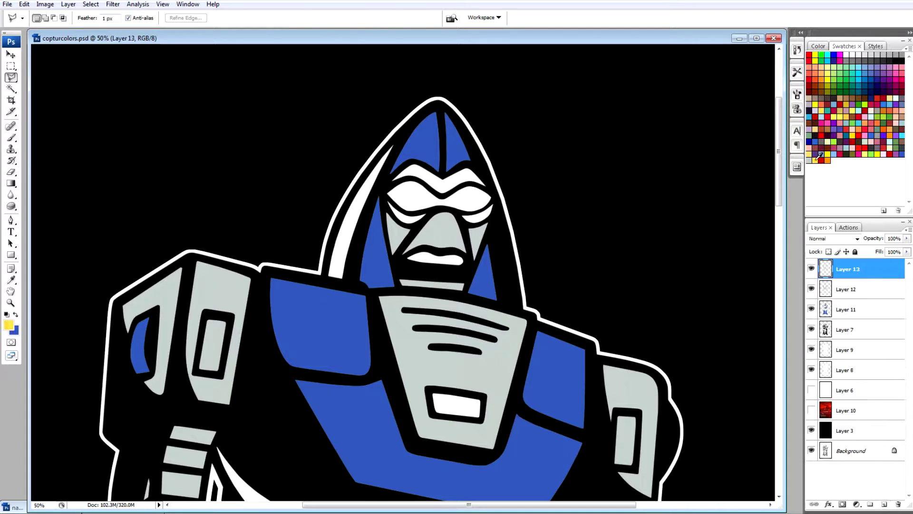
key(alt+BackSpace)
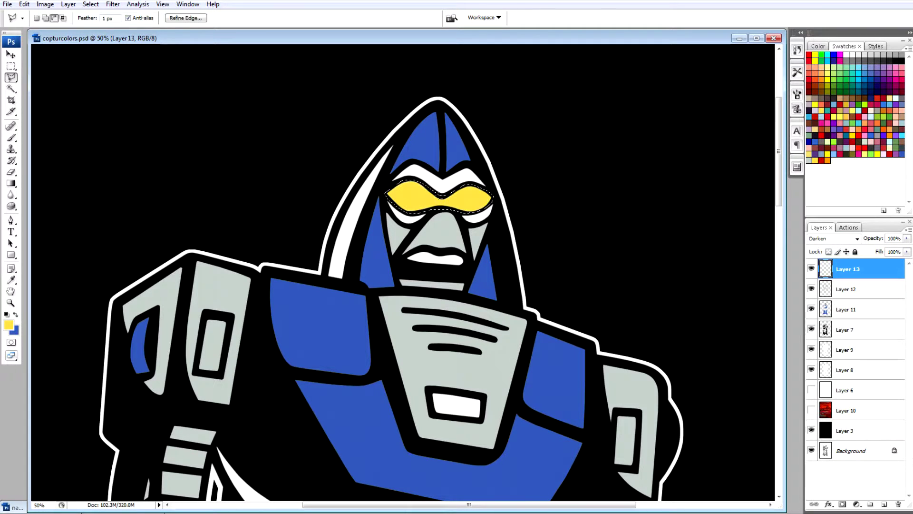
key(ctrl+d)
Lasso the cross at the waist and fill it with yellow.
click(14, 329)
key(Escape)
key(i)
scroll(418, 251, down, 9)
key(l)
click(442, 325)
click(442, 336)
click(408, 336)
click(404, 370)
click(439, 376)
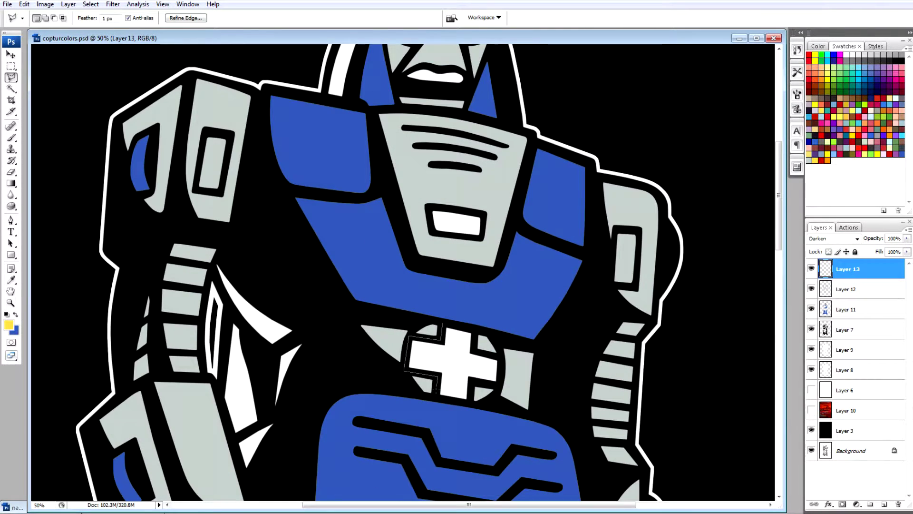
key(alt+BackSpace)
Lasso the left shin's inset slot and fill it with yellow.
scroll(438, 376, down, 15)
click(257, 216)
click(261, 422)
key(alt+BackSpace)
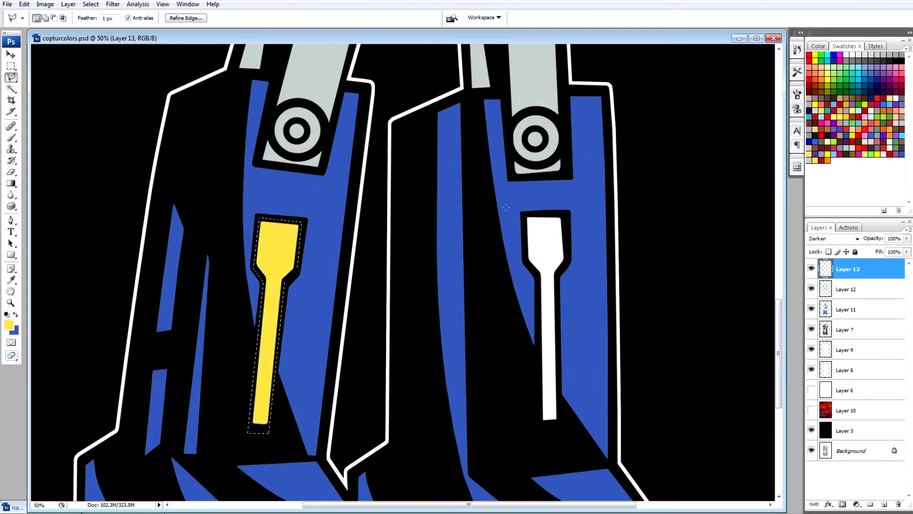
key(ctrl+d)
Lasso the right shin's inset slot and fill it with yellow.
click(523, 213)
click(570, 211)
click(523, 212)
key(alt+BackSpace)
key(ctrl+d)
Add a new layer in Darken mode and fill the small chest window with red.
scroll(553, 275, up, 14)
key(ctrl+shift+alt+n)
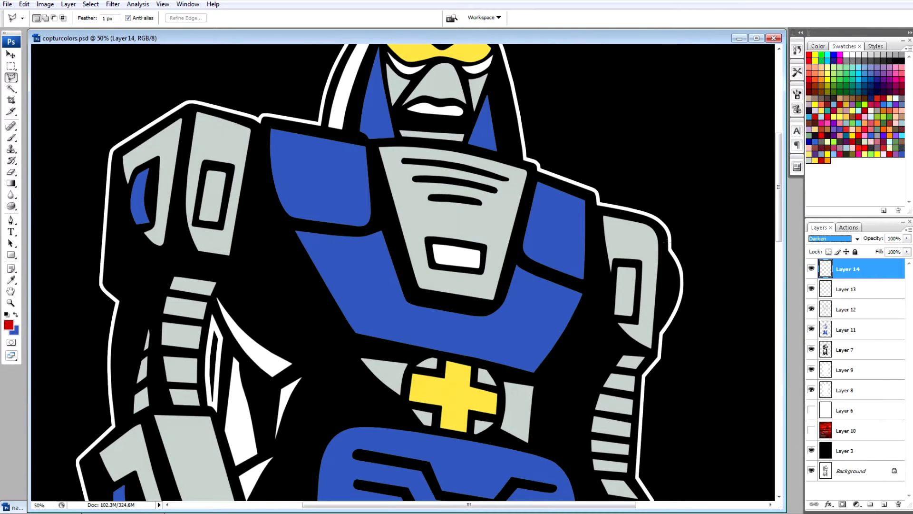
click(485, 251)
key(alt+BackSpace)
scroll(420, 47, up, 5)
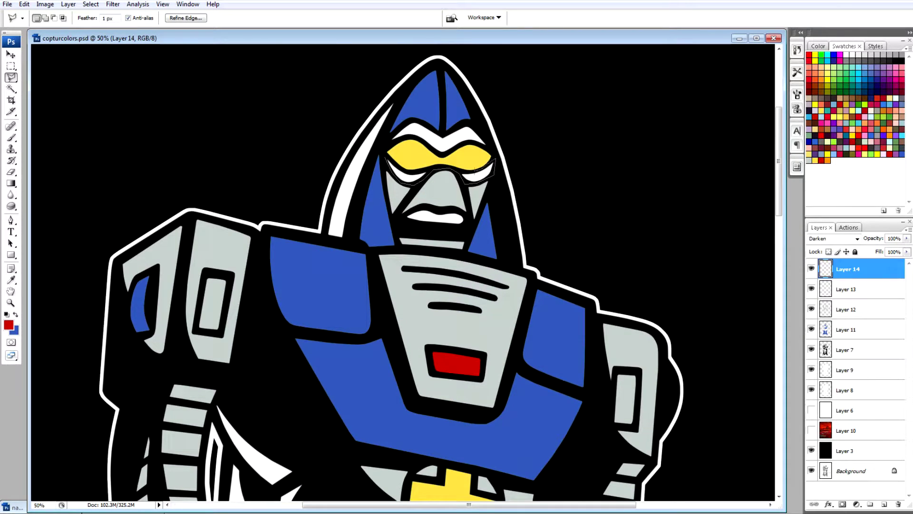
Fill the lassoed shapes under the eyes with red, then lasso the brow band and fill it with red.
key(alt+BackSpace)
key(ctrl+d)
click(387, 142)
click(386, 142)
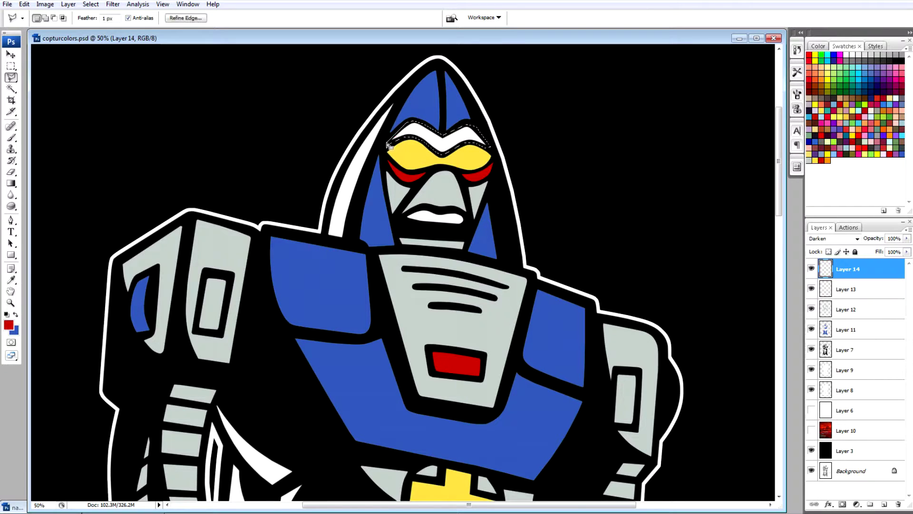
key(alt+BackSpace)
key(ctrl+d)
Add a new layer in Darken mode and fill the helmet's side fin with orange.
key(ctrl+shift+alt+n)
click(832, 238)
click(827, 264)
click(828, 161)
key(alt+BackSpace)
On another new Darken layer, fill the mouth and the gap beside the left arm with white.
key(ctrl+shift+alt+n)
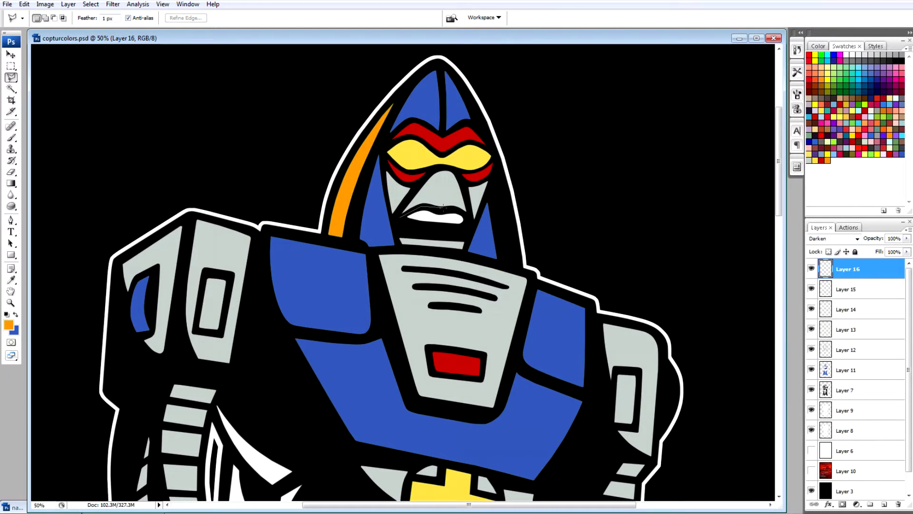
click(8, 325)
click(758, 233)
scroll(404, 271, down, 5)
click(216, 215)
key(alt+BackSpace)
key(ctrl+d)
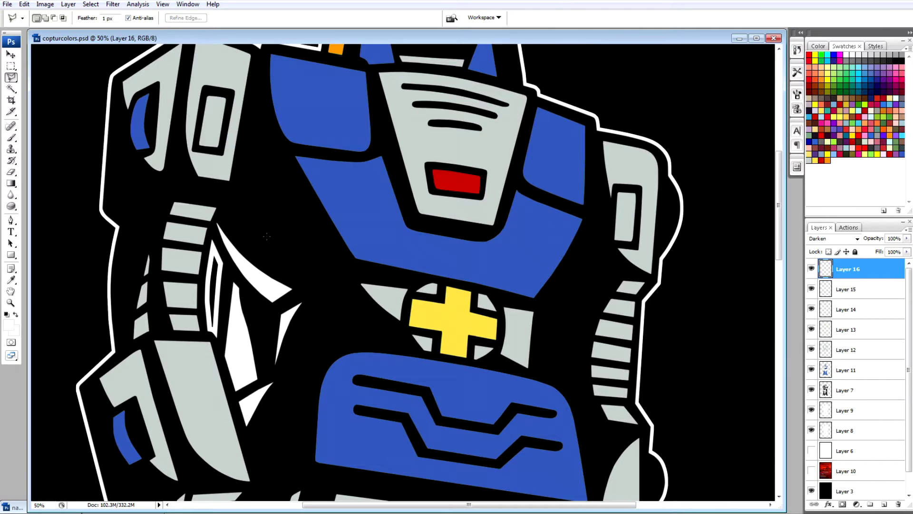
Adjust the yellow layer's Hue/Saturation, raising saturation to +59 and lowering the lightness slightly.
key(ctrl+minus)
key(v)
ctrl+click(345, 62)
key(ctrl+u)
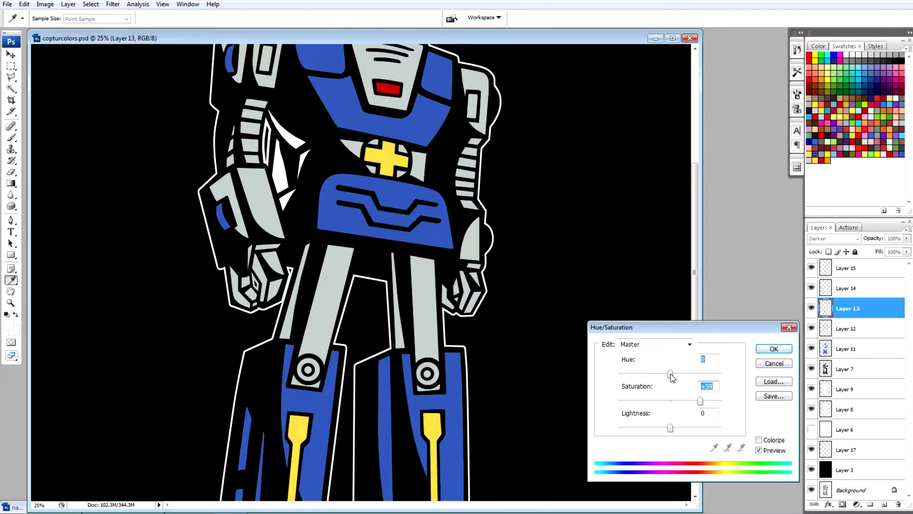
drag(668, 428, 662, 428)
key(Return)
Add a Darken layer at 40% opacity above the grey layer and reset the foreground colour to black.
drag(693, 362, 693, 299)
click(858, 330)
key(ctrl+shift+alt+n)
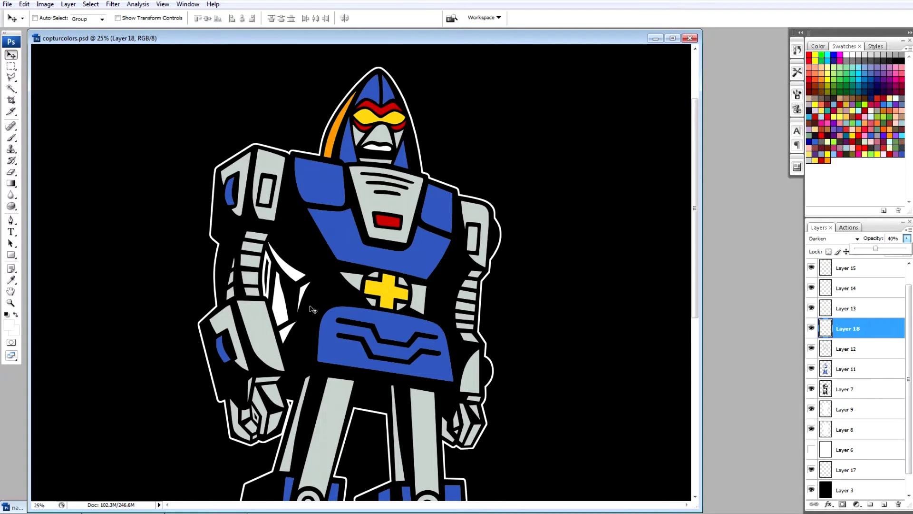
key(4)
key(d)
Lasso the left shoulder plate's shadow edge and the upper-arm slot and fill both with black shading.
key(ctrl+plus)
scroll(404, 271, up, 3)
key(l)
click(120, 142)
key(alt+BackSpace)
key(ctrl+d)
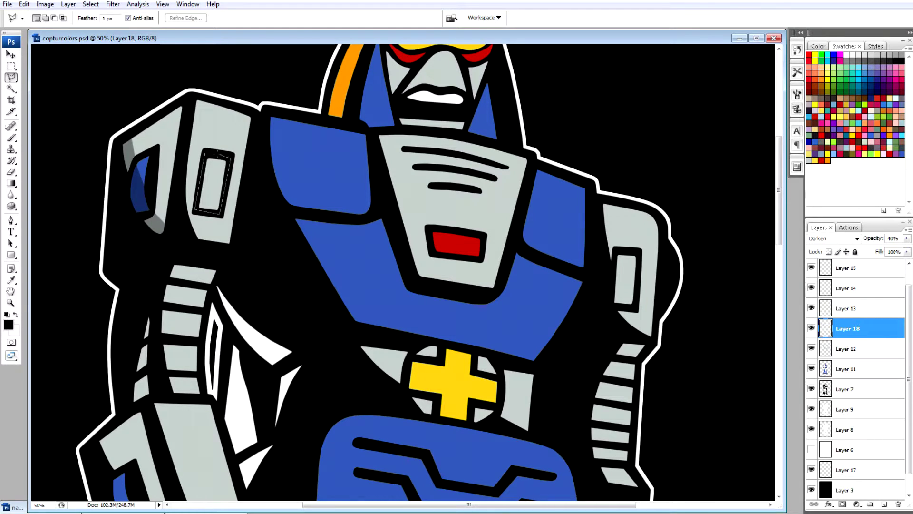
key(alt+BackSpace)
Lasso the shadow side of the left arm's ribbed segments and fill it with black.
scroll(168, 190, down, 2)
key(alt+BackSpace)
key(ctrl+d)
Lasso the shadow edges of the left forearm's two panels and fill them with black.
scroll(169, 189, down, 3)
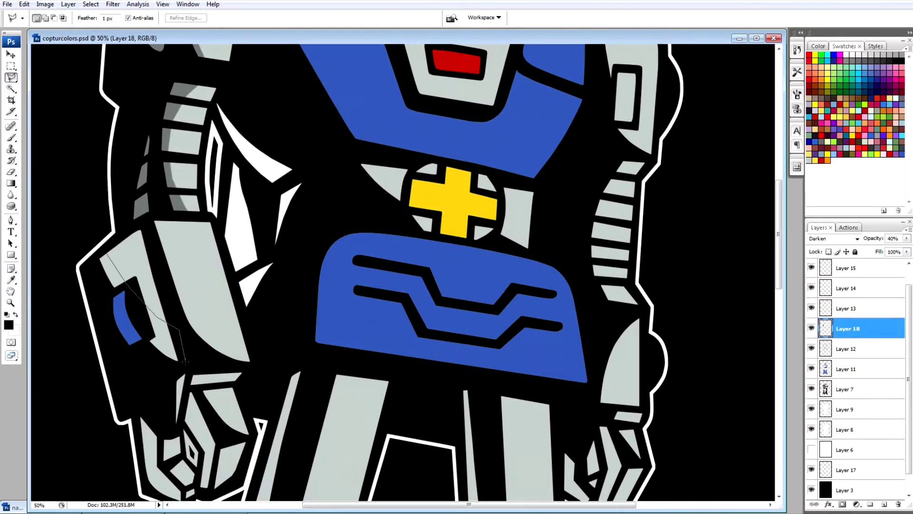
key(alt+BackSpace)
key(ctrl+d)
key(alt+BackSpace)
key(ctrl+d)
Shade the left wrist pieces, back of the hand and fingers with black-filled lasso selections.
scroll(147, 219, down, 2)
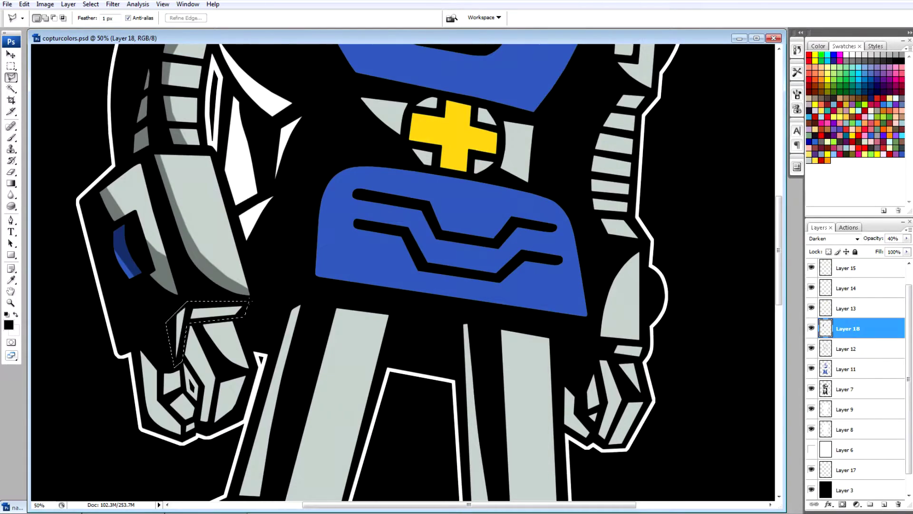
key(alt+BackSpace)
key(ctrl+d)
click(207, 322)
click(206, 323)
key(alt+BackSpace)
key(ctrl+d)
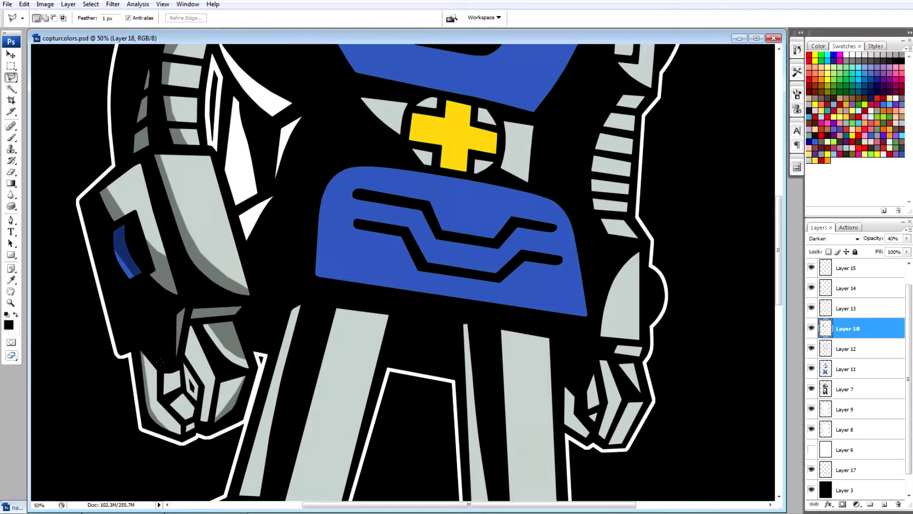
key(alt+BackSpace)
key(ctrl+d)
Shade the narrow side strips of both thighs and the round knee discs with black.
scroll(313, 333, down, 2)
key(alt+BackSpace)
key(ctrl+d)
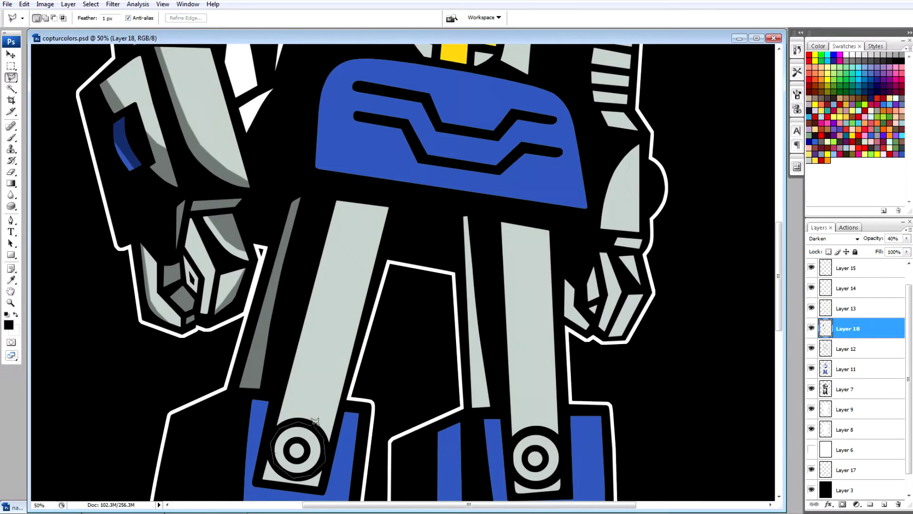
key(alt+BackSpace)
key(ctrl+d)
key(alt+BackSpace)
key(ctrl+d)
key(alt+BackSpace)
key(ctrl+d)
Lasso the shadow areas of the right hand's fingers and wrist and fill them with black.
click(559, 269)
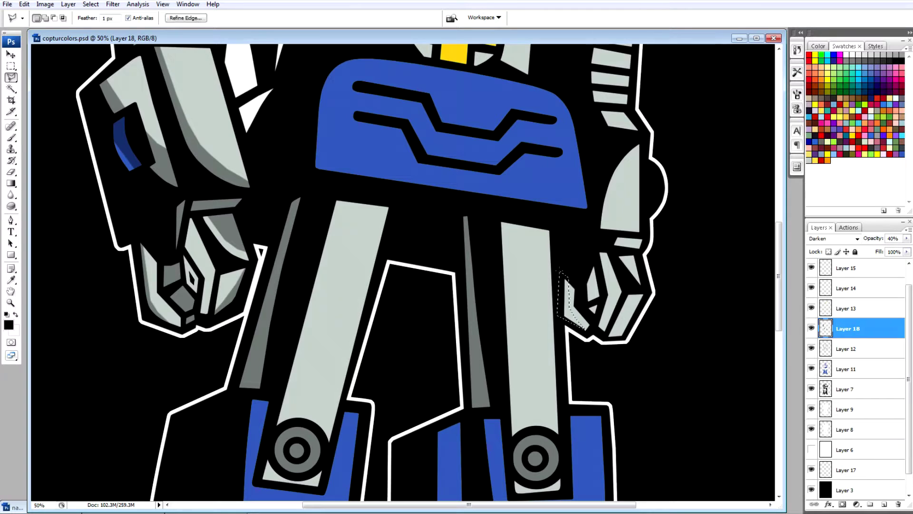
key(alt+BackSpace)
key(ctrl+d)
click(626, 293)
click(605, 338)
Shade the inner edges of the right forearm and the right arm's ribbed segments with black.
scroll(643, 288, up, 1)
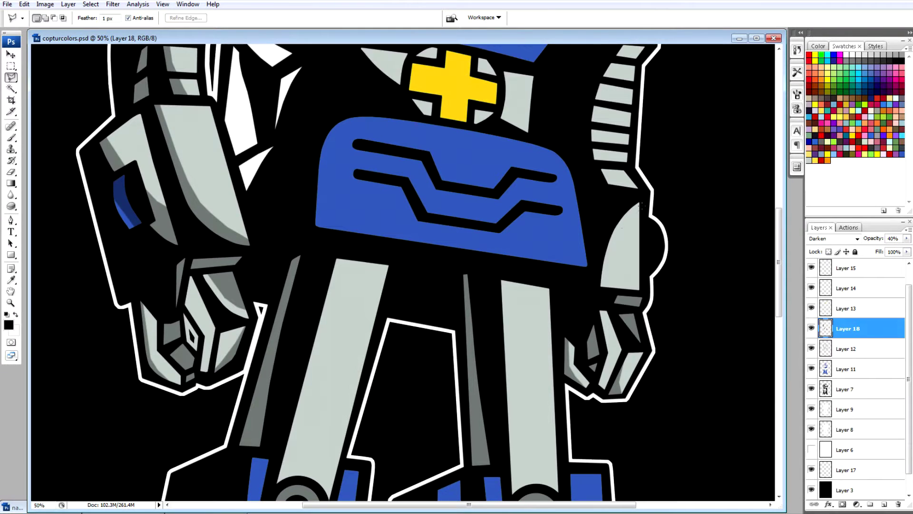
scroll(632, 238, up, 2)
click(601, 293)
click(569, 209)
Lasso the lower parts of the grey waist panels on both sides of the cross and fill them with black.
scroll(622, 128, up, 2)
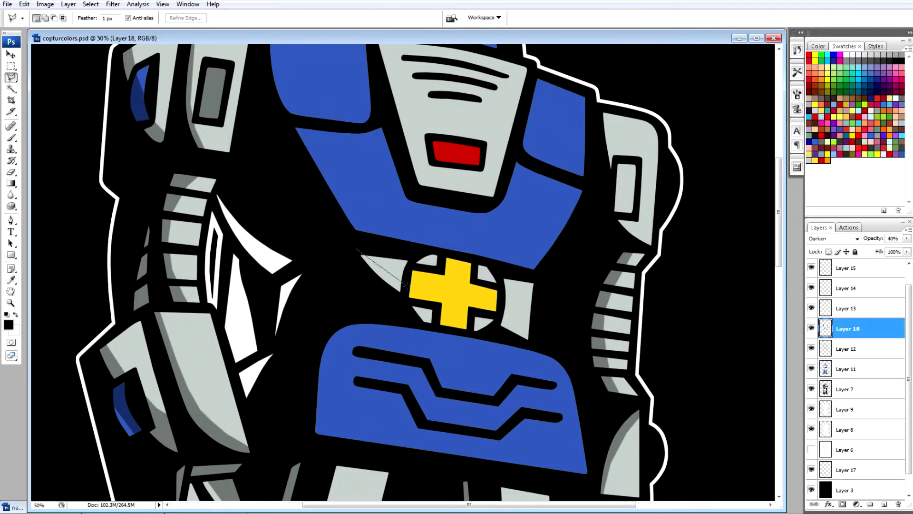
double_click(542, 335)
key(alt+BackSpace)
key(ctrl+d)
Lasso the small grey corner pieces around the yellow waist cross and shade them with black.
click(474, 259)
click(496, 262)
click(499, 285)
click(475, 281)
click(474, 258)
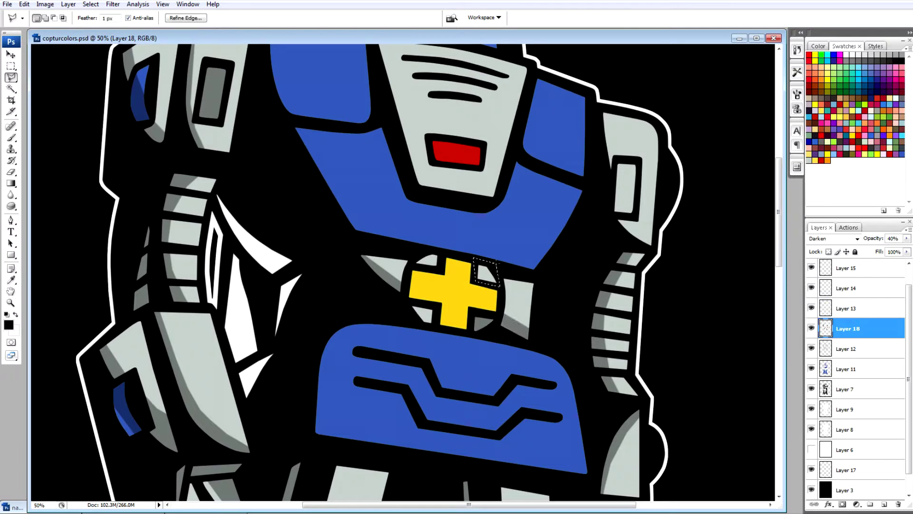
click(436, 306)
Lasso around each of the three chest vent lines and fill the outlines with black shading.
scroll(402, 191, up, 3)
double_click(506, 220)
key(alt+BackSpace)
key(ctrl+d)
click(407, 213)
click(512, 217)
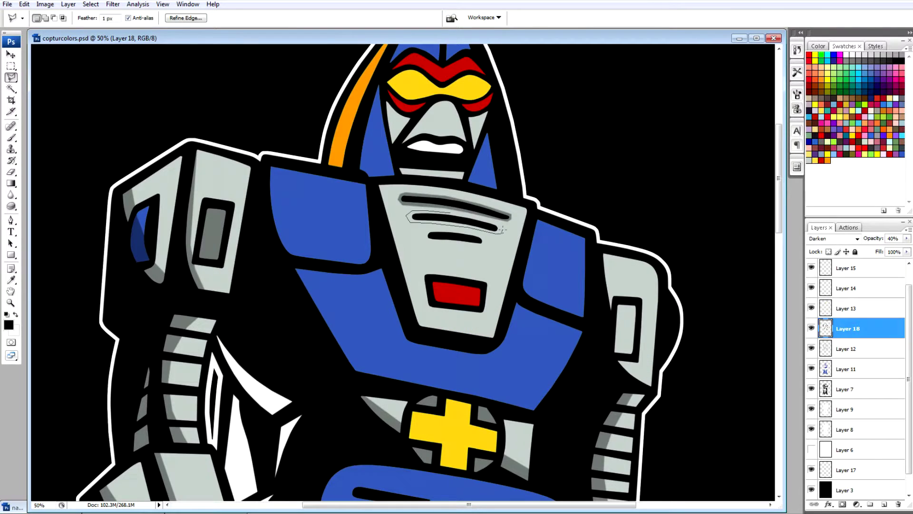
click(503, 233)
double_click(410, 222)
key(alt+BackSpace)
key(alt+BackSpace)
key(ctrl+d)
Shade the left and lower edges of the grey chest plate around the red window.
click(382, 185)
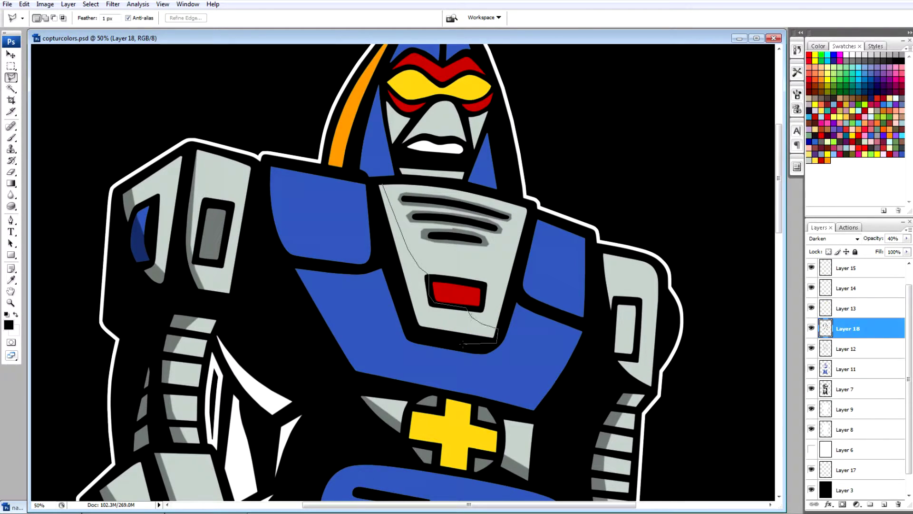
double_click(462, 344)
Lasso the shadow areas of the nose, cheeks and neck and fill them with black.
scroll(462, 344, up, 2)
double_click(399, 244)
key(alt+BackSpace)
key(ctrl+d)
click(490, 217)
double_click(471, 254)
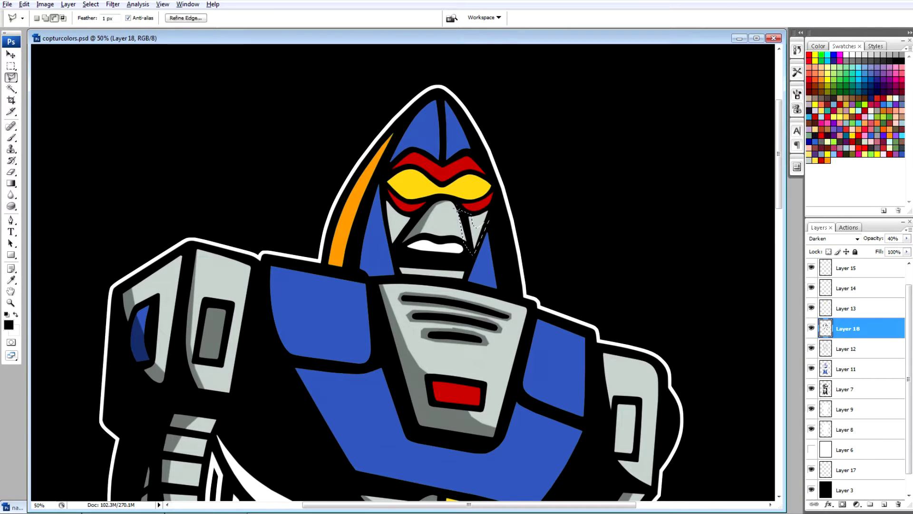
key(alt+BackSpace)
key(ctrl+d)
click(387, 215)
Shade the right shoulder plate's inner edge and its inset slot with black.
scroll(422, 260, down, 3)
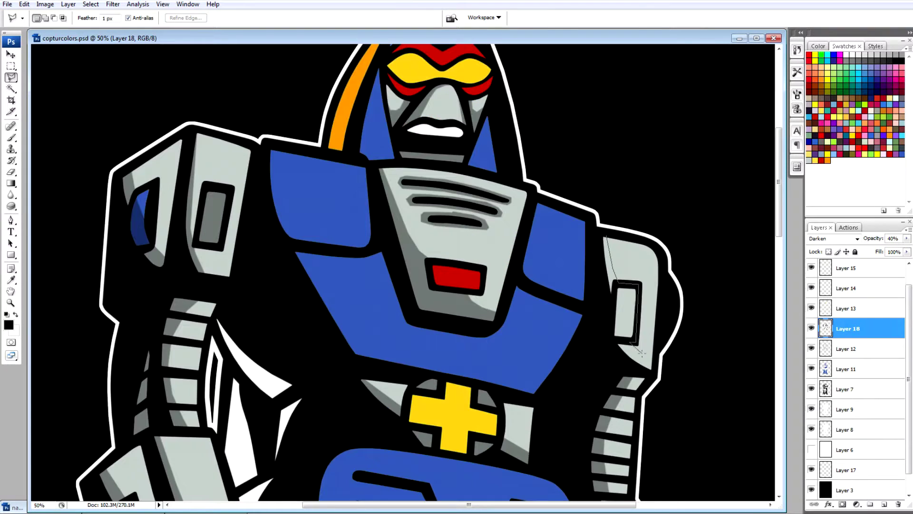
key(ctrl+minus)
key(ctrl+minus)
key(ctrl+minus)
key(ctrl+minus)
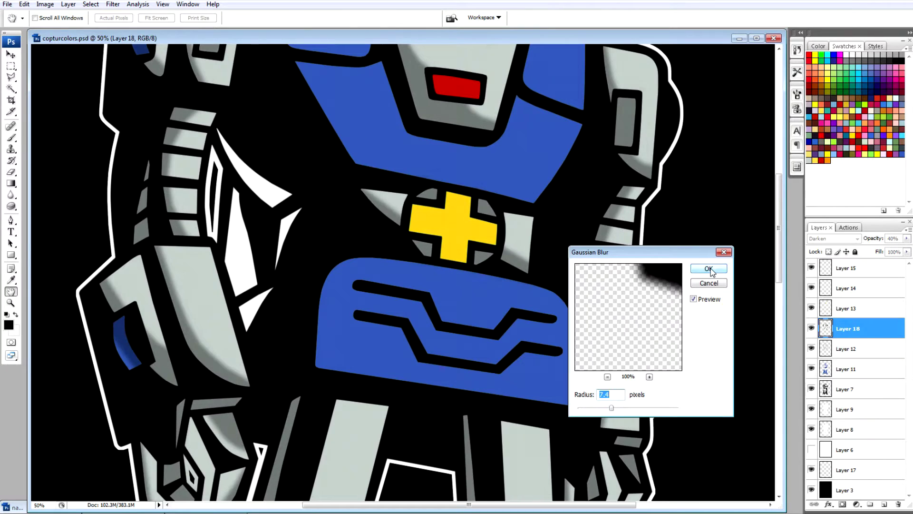
Apply a 7.4-pixel Gaussian Blur to the grey shading layer and clear the shading that spills onto the blue parts.
click(709, 270)
click(90, 4)
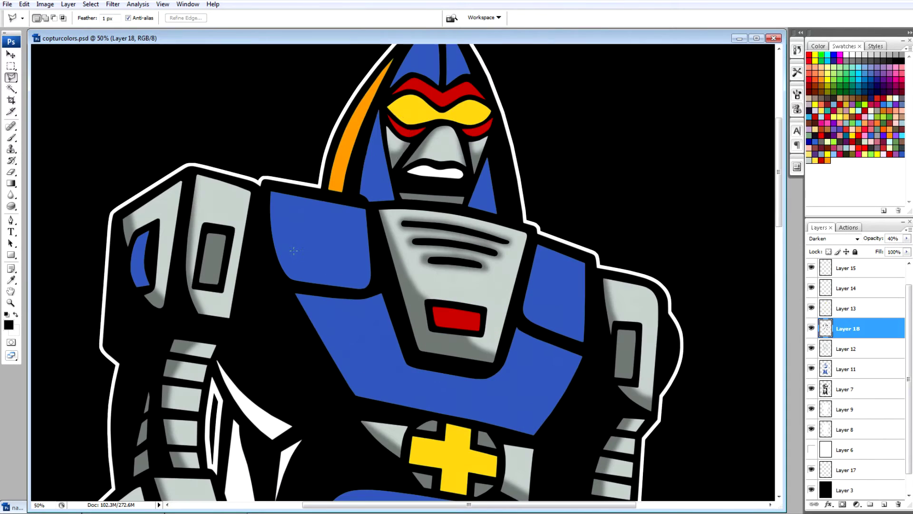
key(e)
Add a Darken layer at 43% opacity above the blue layer and shade the helmet's blue panels with black.
click(11, 77)
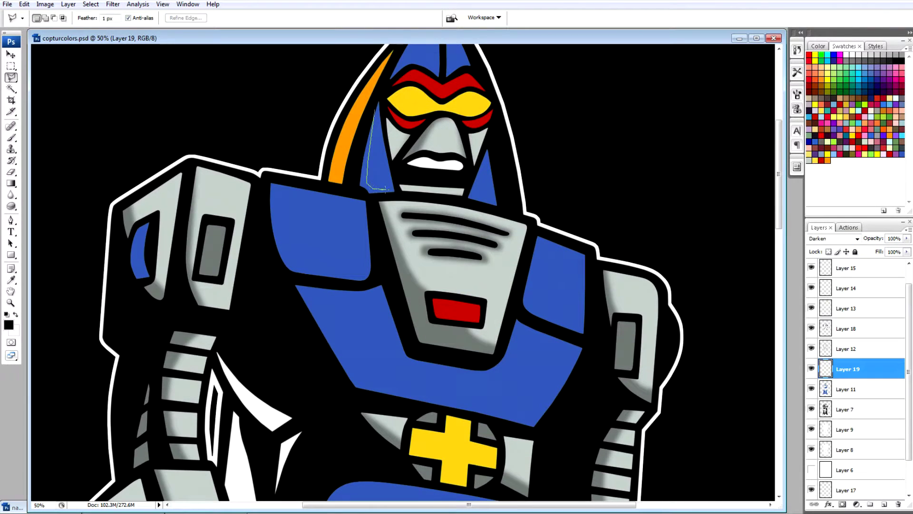
key(4)
key(3)
scroll(445, 98, up, 3)
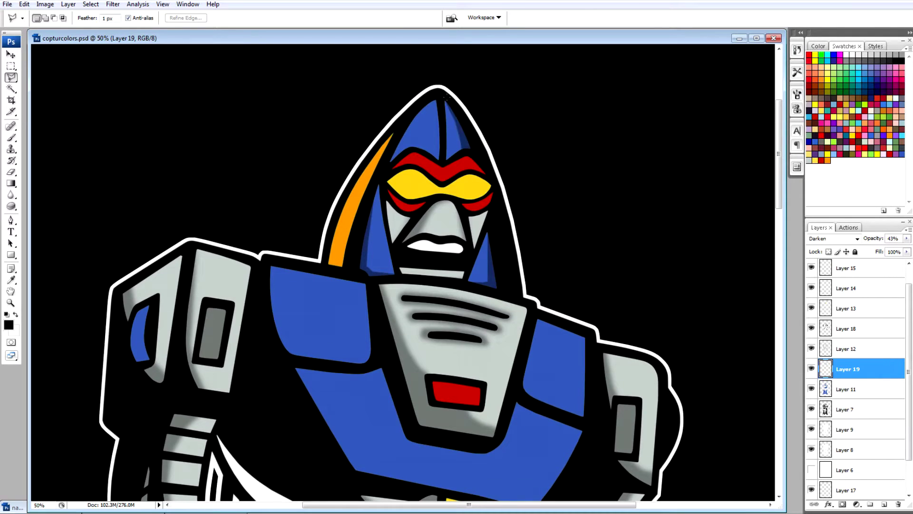
Lasso the left and lower edges of the left blue chest panel and fill them with black.
scroll(446, 97, down, 5)
double_click(371, 212)
key(alt+BackSpace)
key(ctrl+d)
Lasso the left and lower edges of the right blue chest panel and fill them with black.
click(549, 173)
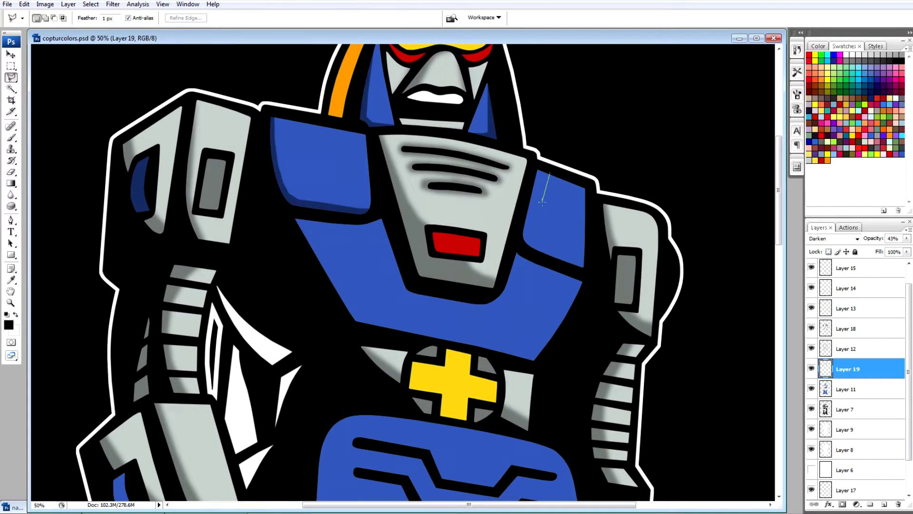
double_click(587, 270)
key(alt+BackSpace)
key(ctrl+d)
Lasso a shadow band along the upper edge of the blue torso below the chest plate and fill it with black.
click(586, 282)
click(520, 268)
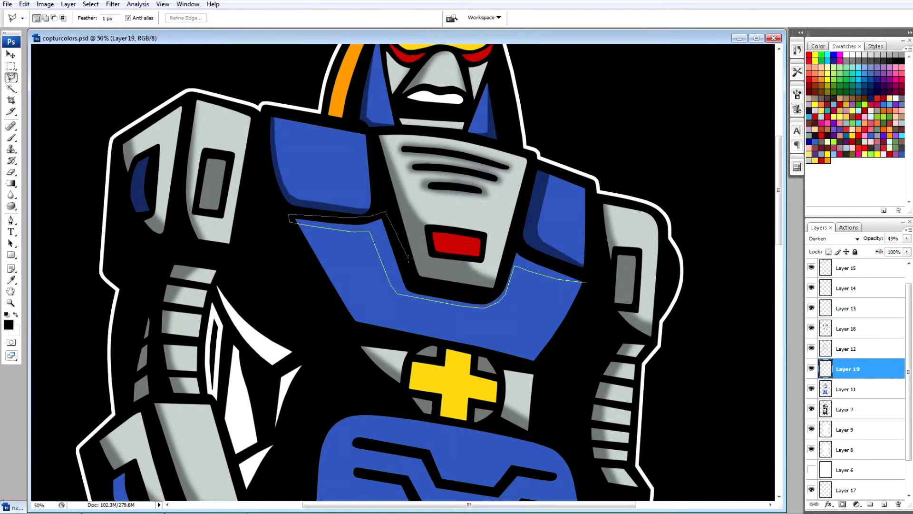
click(587, 282)
key(alt+BackSpace)
key(ctrl+d)
Lasso around the two zigzag grooves on the blue pelvis plate and fill the outlines with black shading.
scroll(543, 360, down, 5)
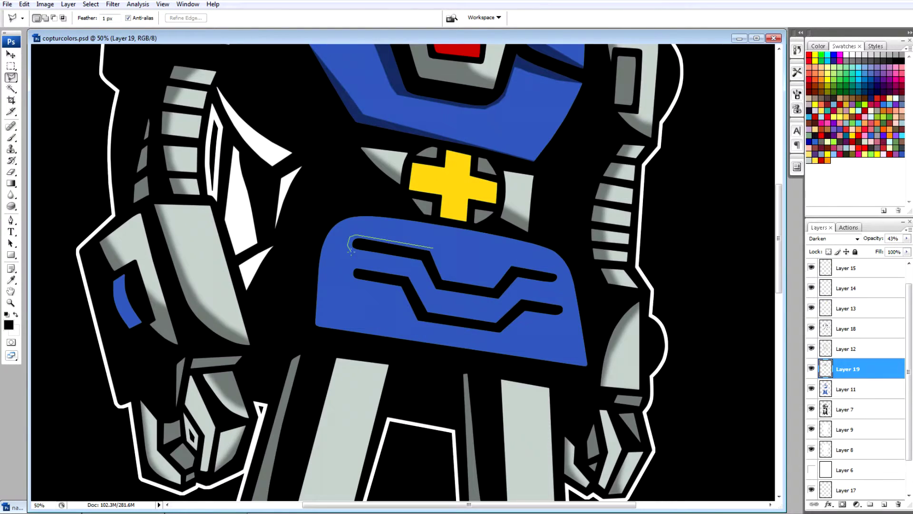
double_click(492, 284)
key(alt+BackSpace)
key(ctrl+d)
click(409, 272)
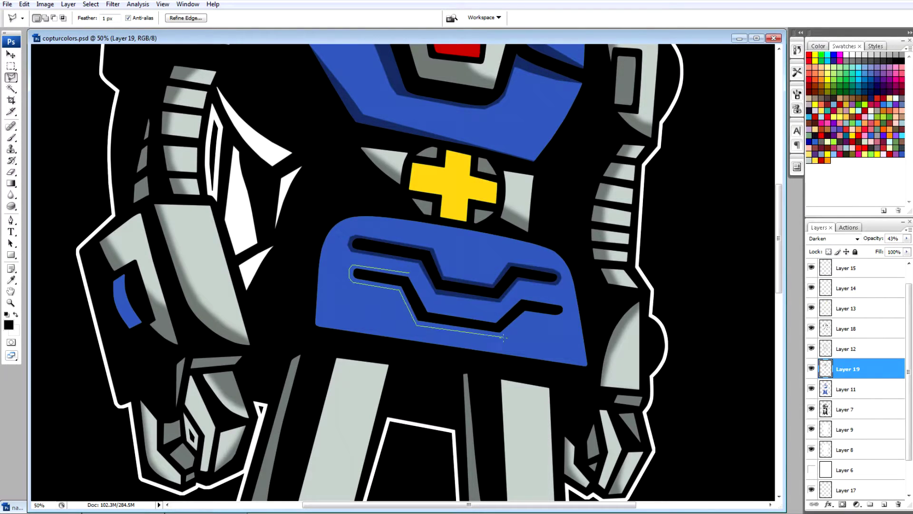
double_click(517, 297)
key(alt+BackSpace)
key(ctrl+d)
Lasso the pelvis plate's left and lower edges and fill them with black.
double_click(334, 319)
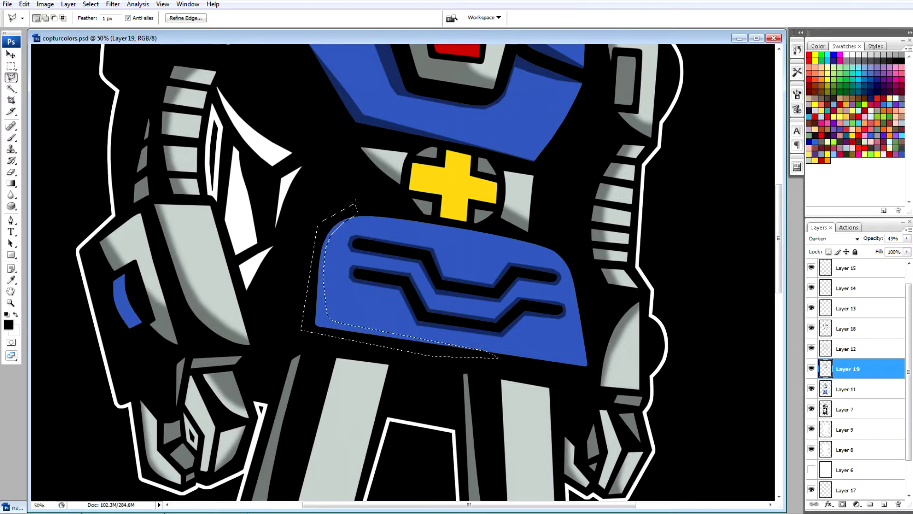
key(alt+BackSpace)
key(ctrl+d)
Shade the left leg's narrow outer strips and the left foot's side panels with black.
scroll(334, 319, down, 10)
click(166, 62)
double_click(198, 347)
key(alt+BackSpace)
key(ctrl+d)
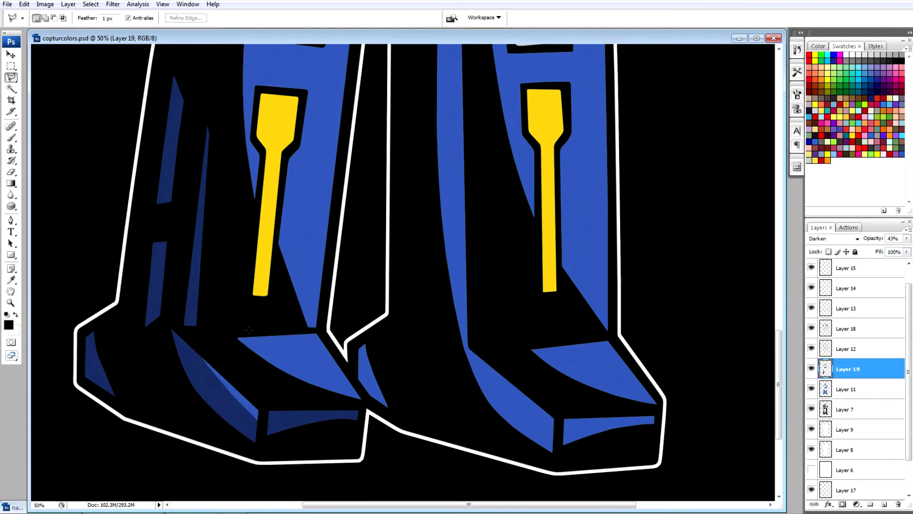
Lasso the left shin's outer edge and the band below its knee recess and fill them with black.
scroll(410, 413, up, 6)
scroll(410, 412, down, 1)
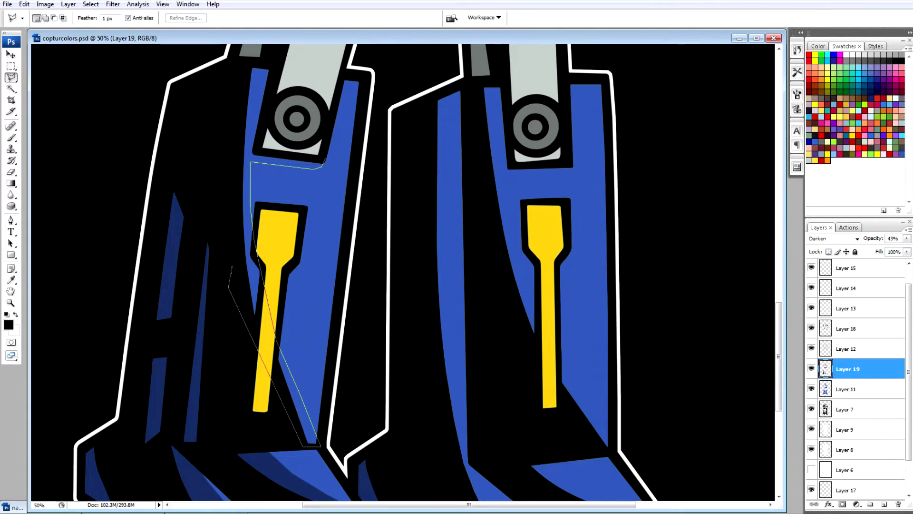
double_click(320, 161)
key(alt+BackSpace)
key(ctrl+d)
Lasso the right leg's wide outer strip, its shin's outer edge and the band below its knee recess, and fill them with black.
click(495, 82)
click(492, 138)
scroll(566, 366, down, 8)
click(658, 197)
click(656, 236)
scroll(571, 237, up, 10)
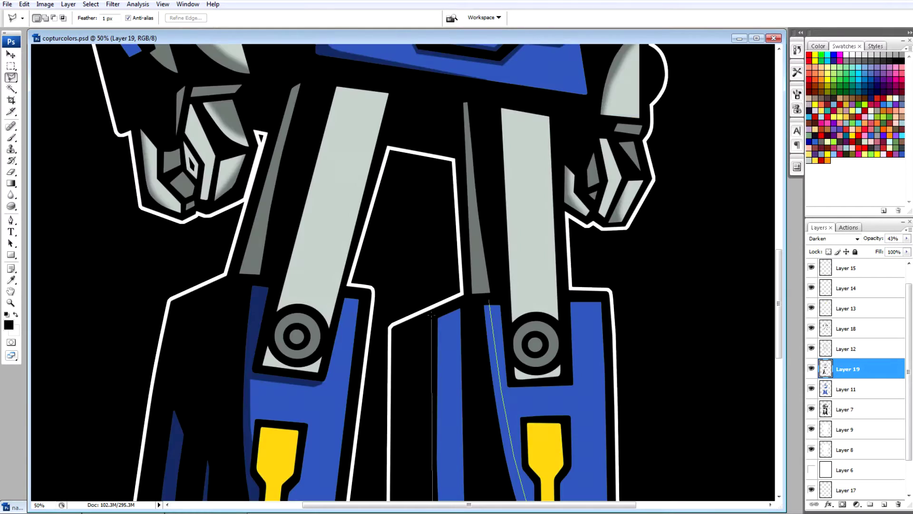
scroll(480, 154, down, 10)
scroll(480, 154, up, 10)
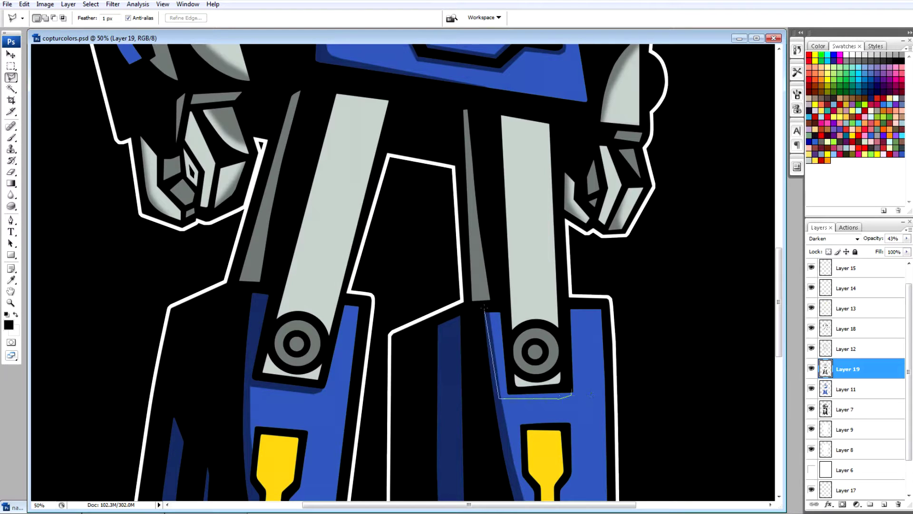
scroll(570, 381, down, 8)
Reapply the last-used blur filter to the shading layer above the robot's blue parts.
key(ctrl+minus)
scroll(570, 286, up, 5)
key(ctrl+alt+f)
key(Return)
scroll(703, 312, up, 8)
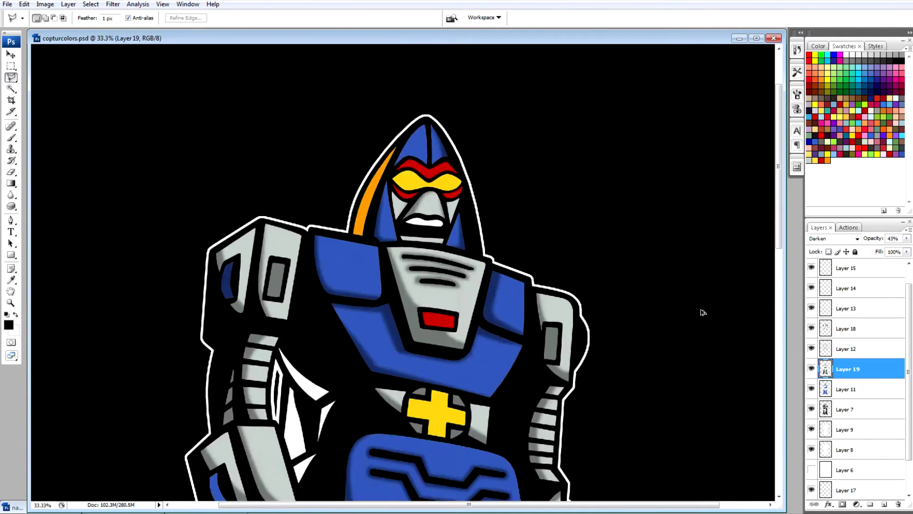
Place the dated signature beside the robot's feet and add the red landscape image as the background behind the robot.
key(ctrl+minus)
key(ctrl+minus)
key(ctrl+minus)
key(v)
mouse_move(618, 223)
mouse_down()
mouse_move(349, 322)
mouse_move(292, 380)
mouse_up()
drag(566, 233, 70, 138)
Darken the red landscape background with Hue/Saturation, setting Lightness to -26.
key(ctrl+u)
drag(670, 427, 657, 427)
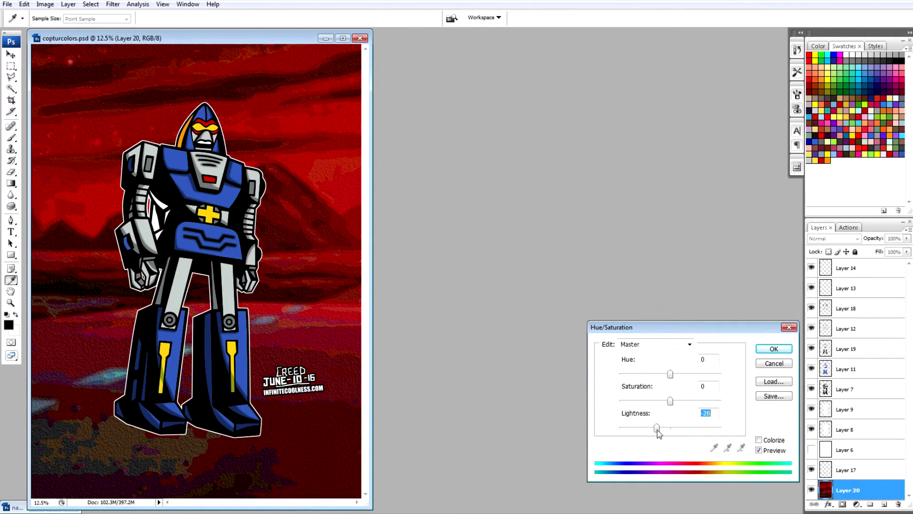
key(Return)
Save the coloured artwork under the new file name coptur-art.
key(ctrl+shift+s)
text(coptur-art)
key(Return)
Scale the selected artwork layers to 245.7% and position them so the robot's head and torso fill the page.
key(ctrl+minus)
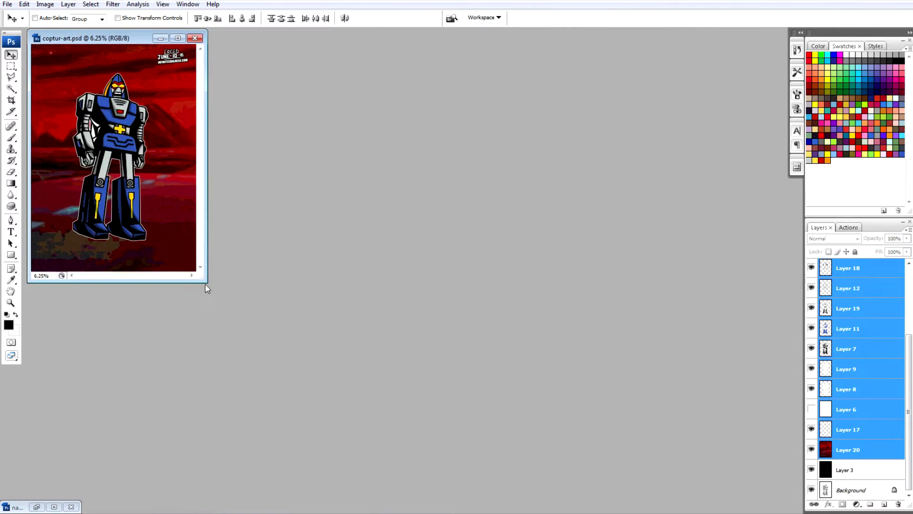
drag(205, 282, 689, 447)
key(ctrl+t)
drag(437, 354, 543, 437)
drag(357, 102, 380, 242)
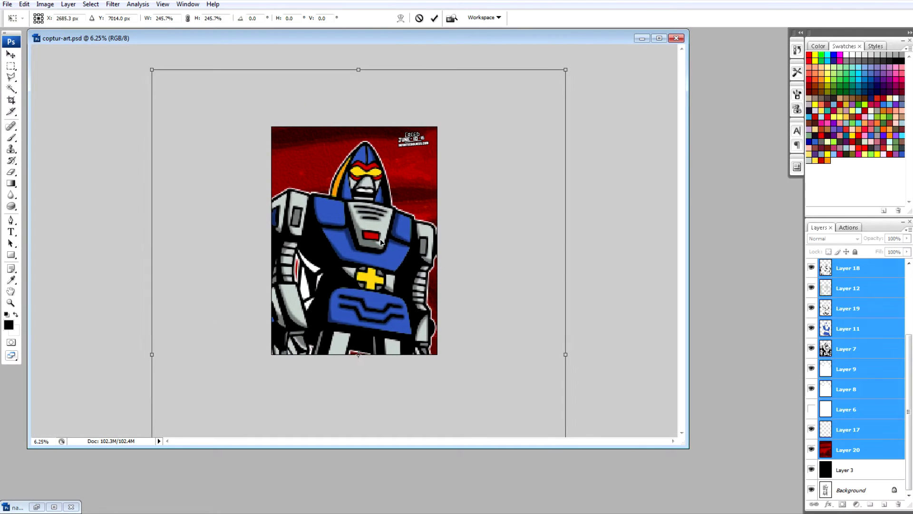
key(Return)
key(ctrl+e)
key(ctrl+plus)
Place the red COP-TUR! title from nameb.psd across the poster's lower edge and stroke its outline in black on a layer beneath.
click(37, 506)
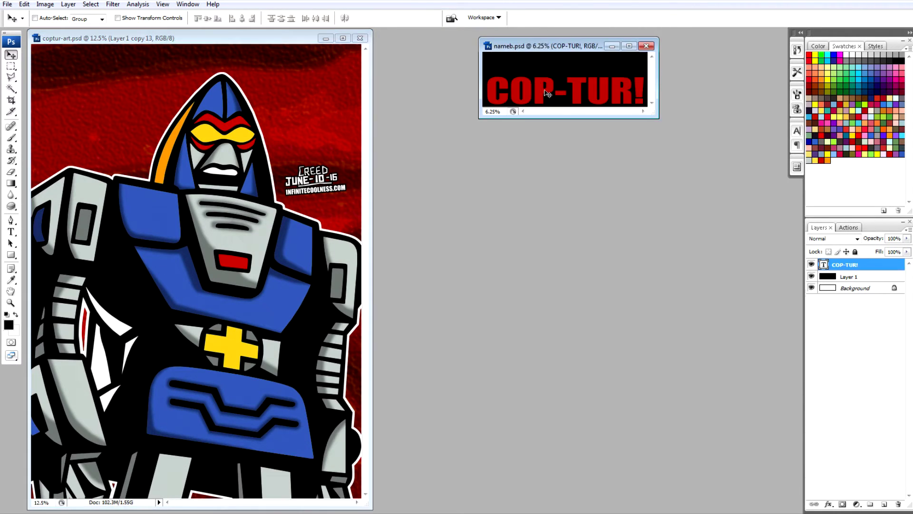
drag(547, 92, 164, 471)
click(24, 4)
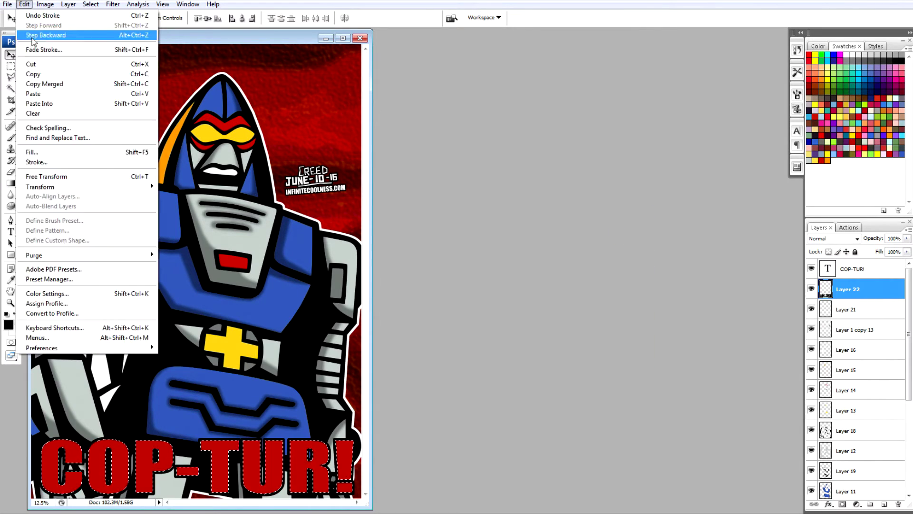
Reapply the last-used blur filter to the black outline around the COP-TUR! title.
key(Escape)
key(ctrl+plus)
key(ctrl+plus)
key(ctrl+alt+f)
key(Return)
Paint black behind the COP-TUR! title on Layer 21 with a 422 px brush at full opacity.
click(849, 309)
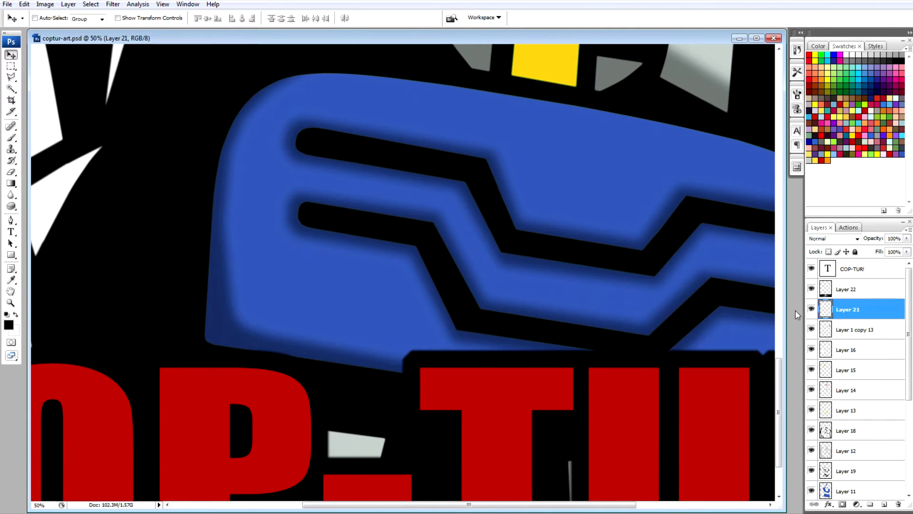
key(ctrl+minus)
key(ctrl+minus)
key(ctrl+minus)
key(b)
key(Return)
key(Escape)
key(ctrl+minus)
key(ctrl+minus)
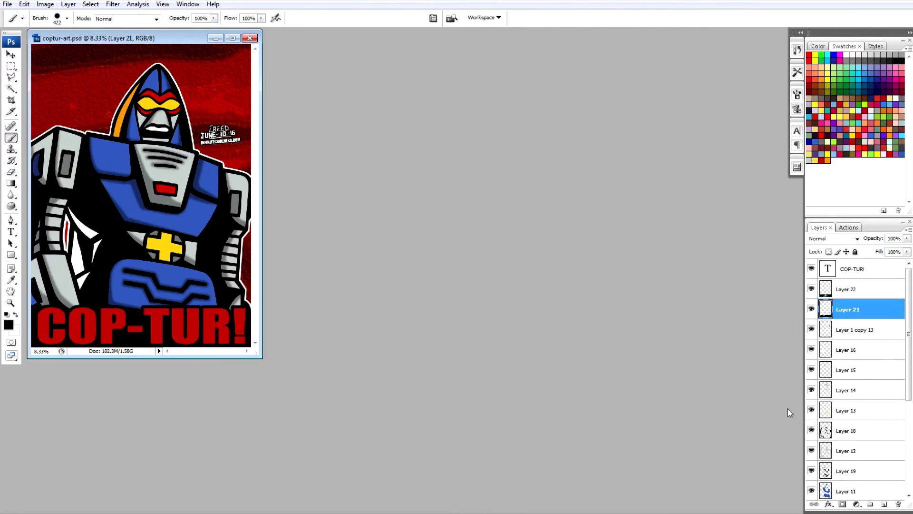
Shift the hue of the red landscape background on Layer 20 to green with Hue/Saturation.
key(ctrl+u)
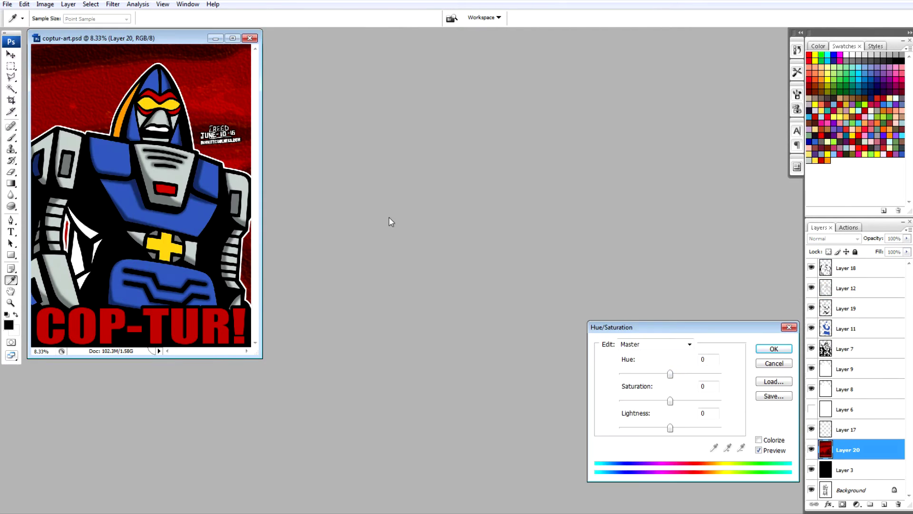
drag(670, 374, 712, 375)
click(774, 348)
Adjust the opacity of Layer 19, the shading above the robot's blue parts.
click(866, 308)
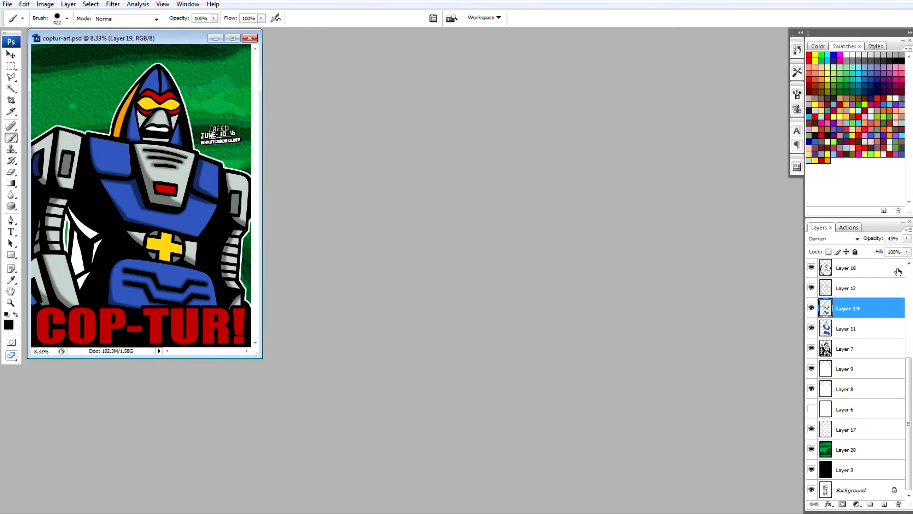
drag(907, 238, 844, 259)
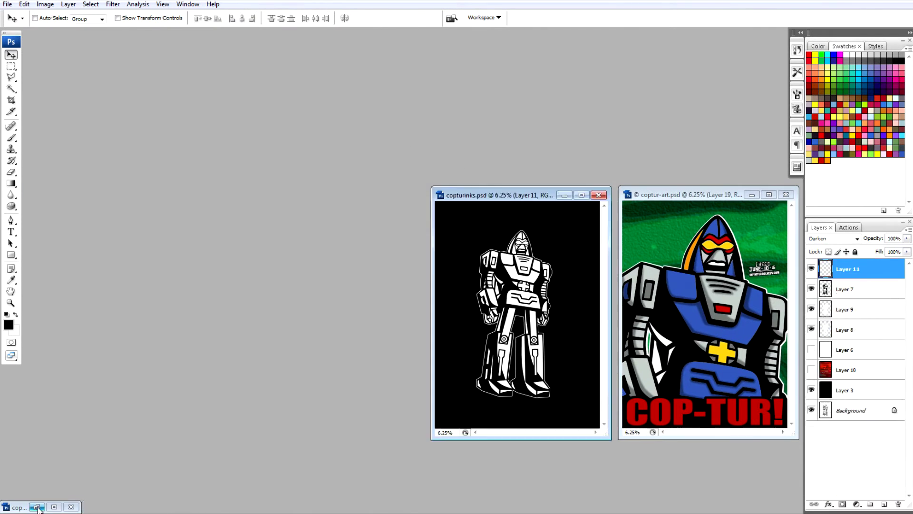